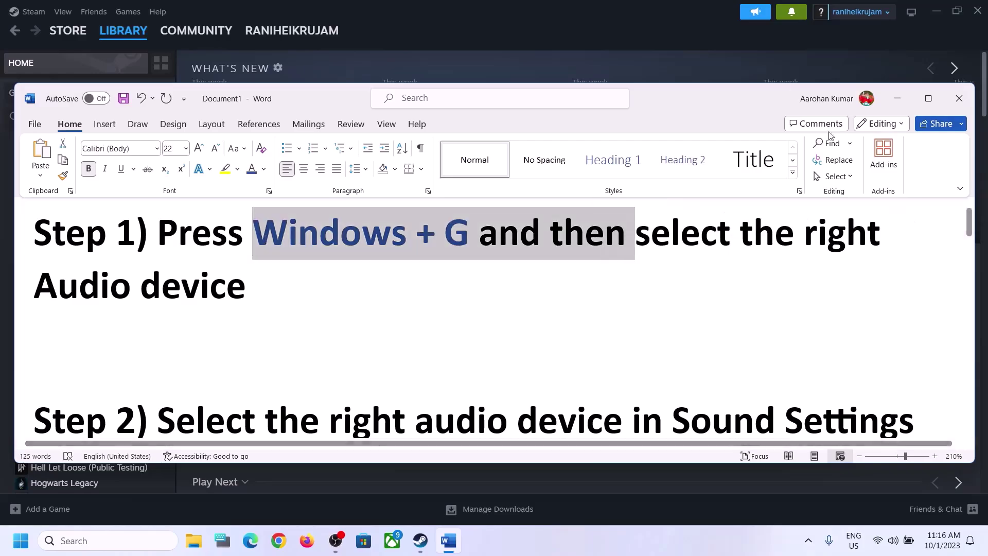
- Open the Xbox Game Bar over Steam, choose Speakers (Realtek(R) Audio) as the Windows default output and check the app volumes
left_click(897, 99)
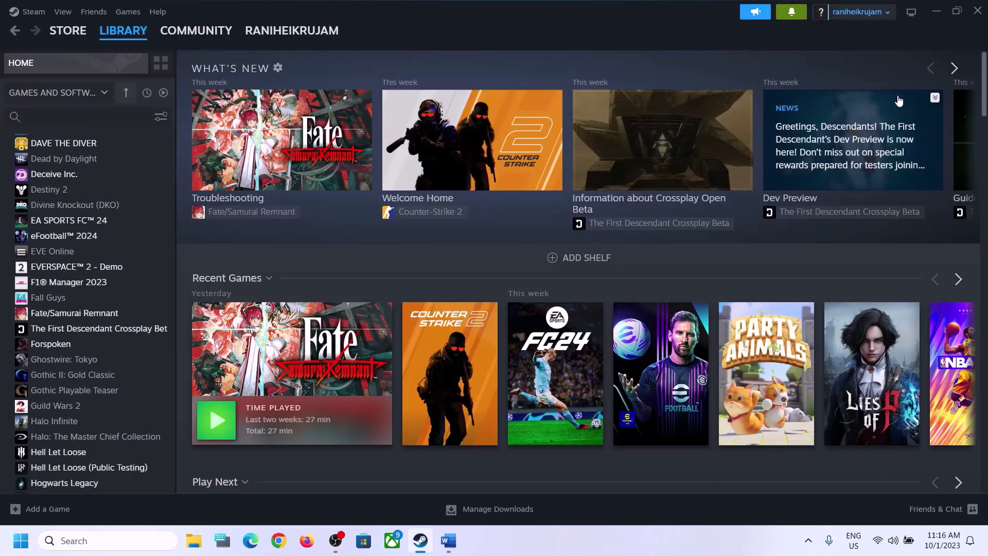
key("super+g")
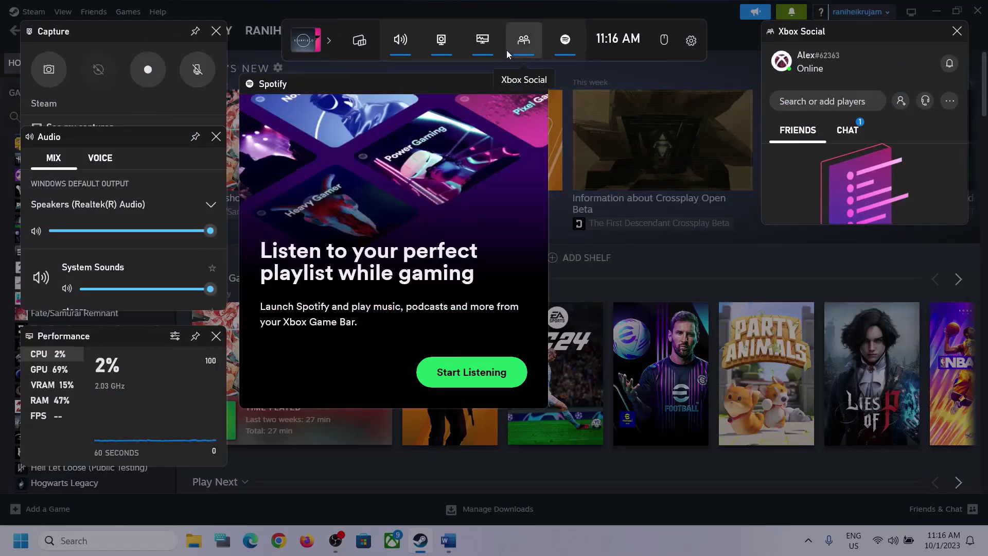
left_click(404, 41)
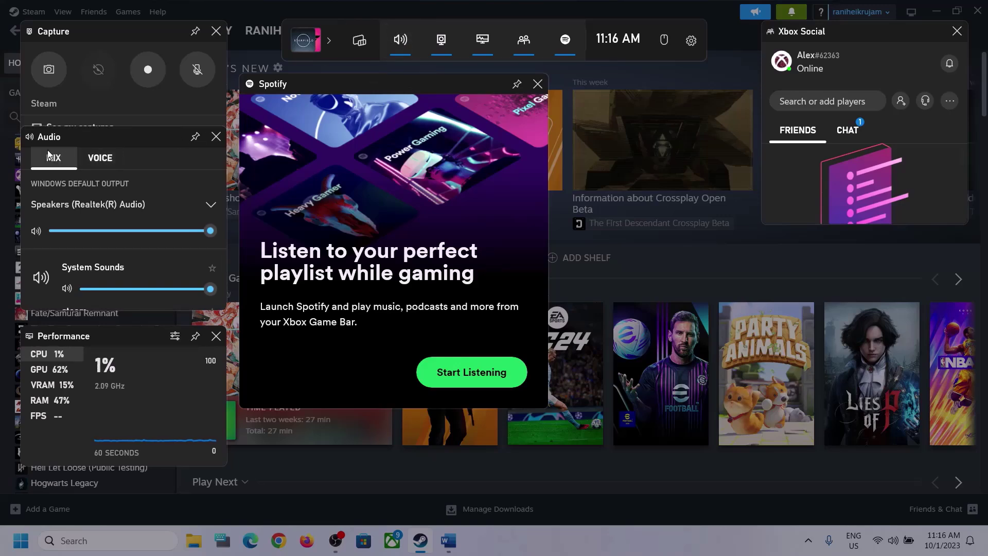
left_click(211, 206)
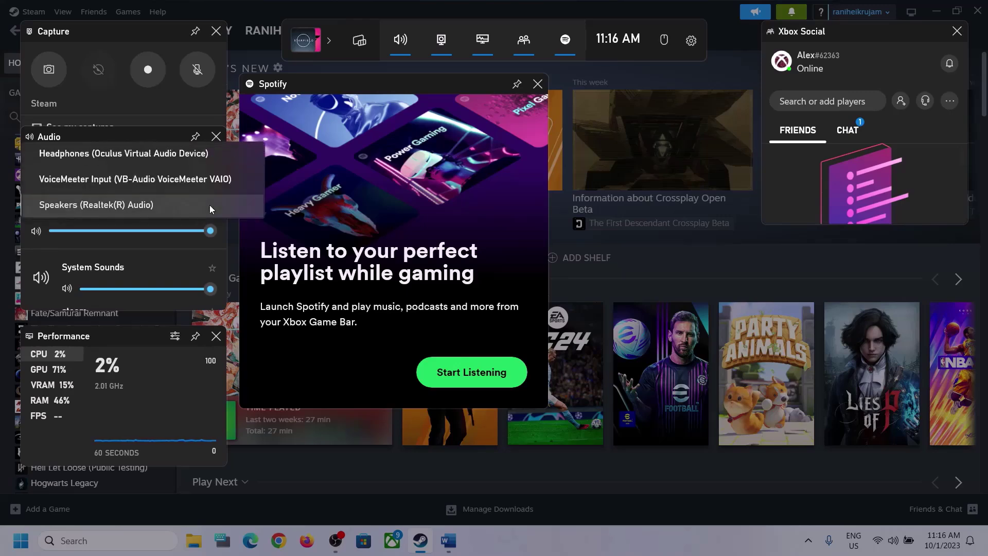
left_click(141, 204)
scroll(150, 253, "down", 1)
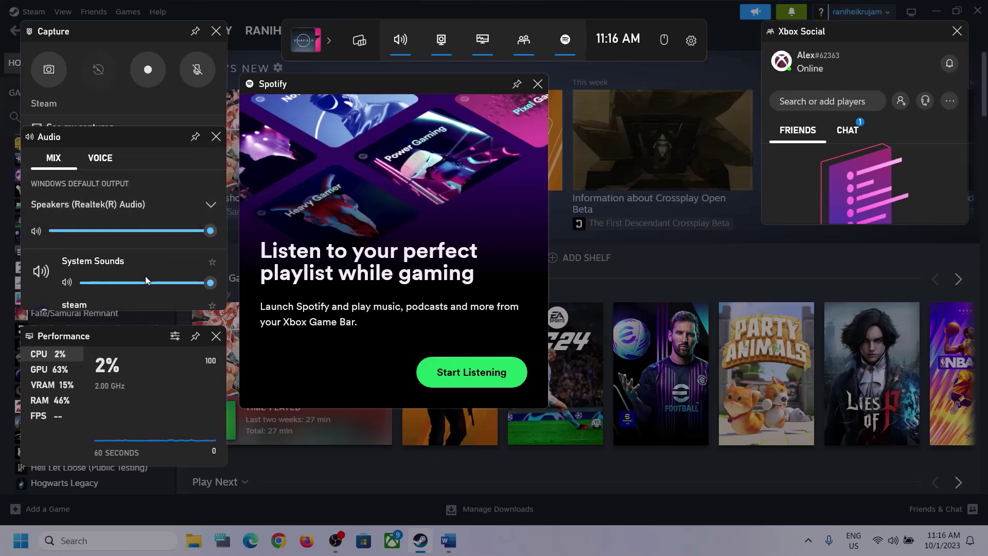
scroll(103, 280, "down", 1)
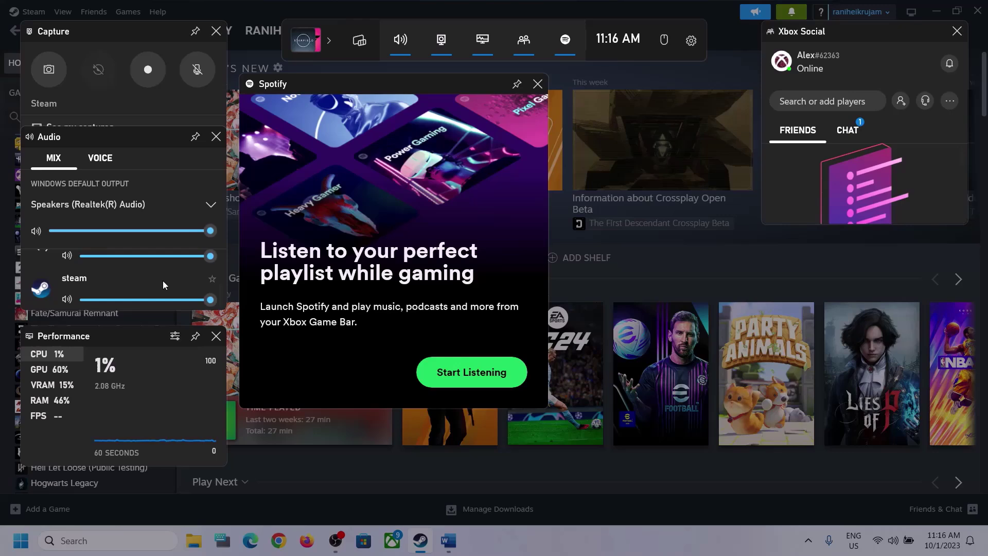
scroll(163, 280, "up", 2)
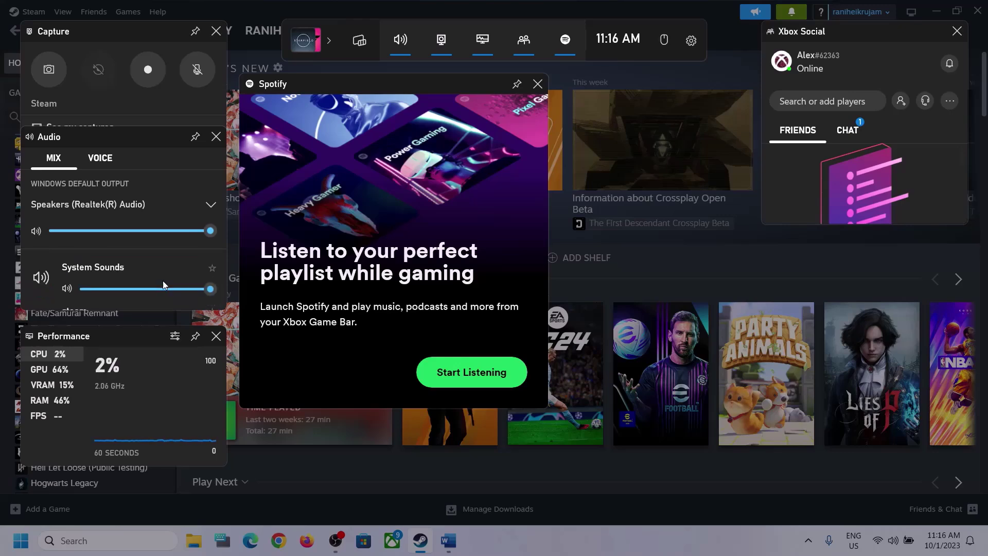
- Check which devices are available as the Windows default input in the Game Bar's voice audio settings
left_click(98, 160)
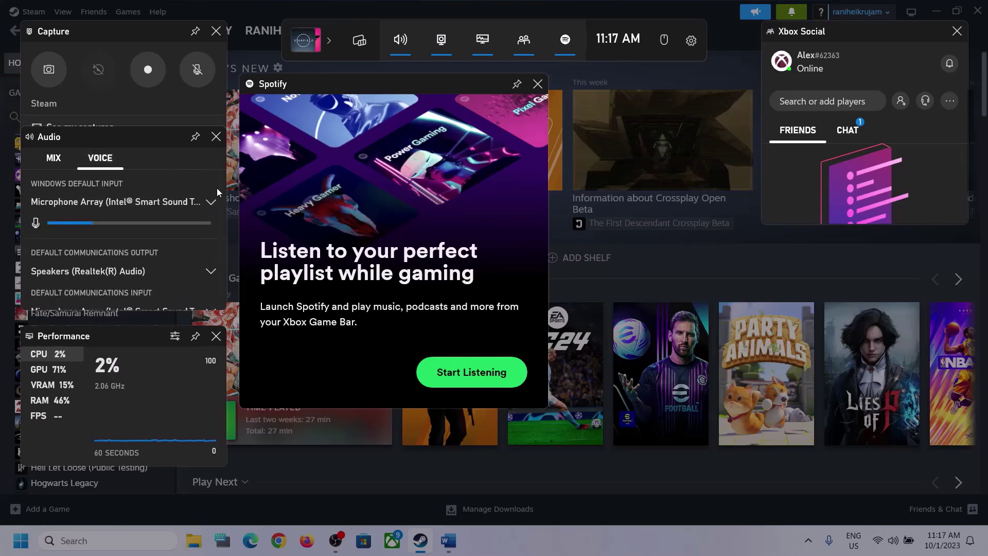
left_click(208, 202)
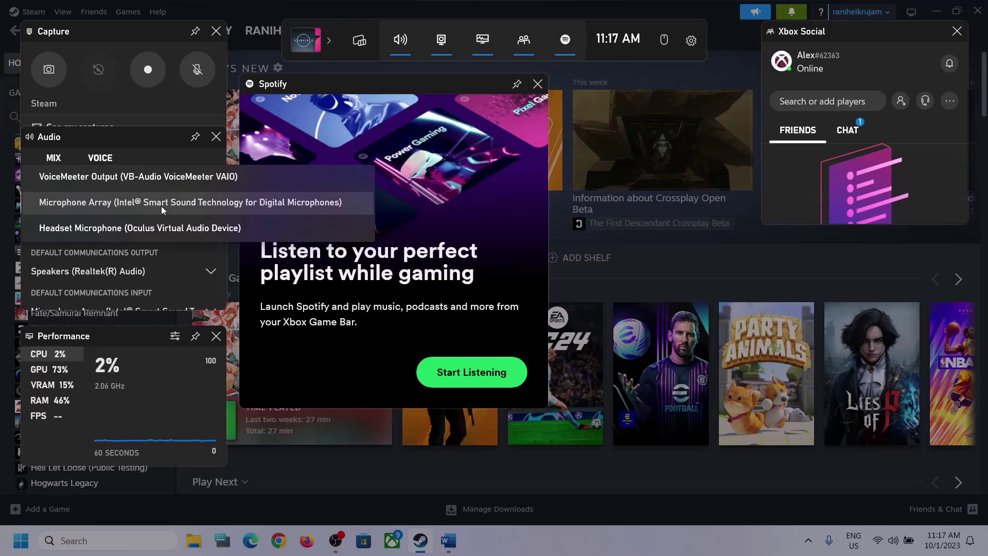
left_click(146, 141)
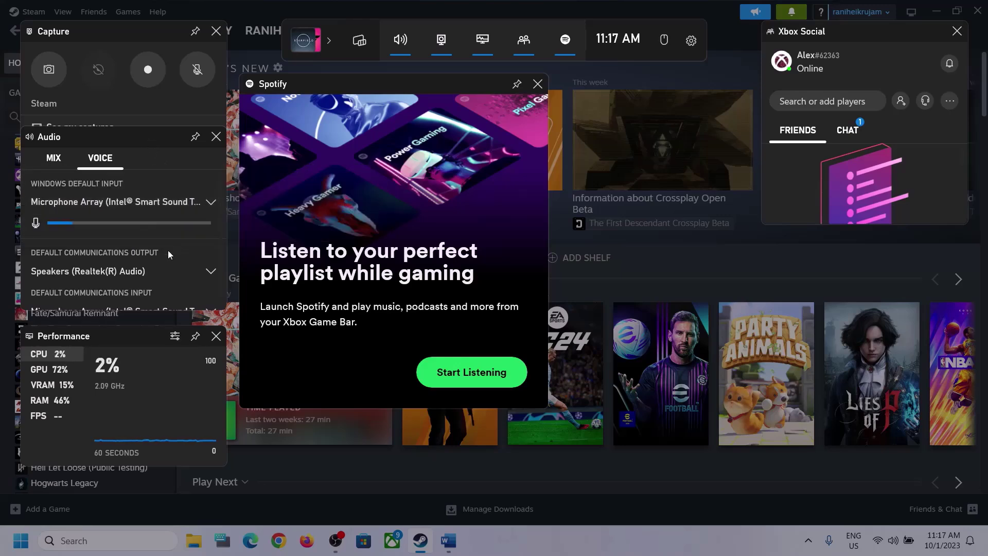
- Choose Speakers (Realtek(R) Audio) as default communications output, check the default communications input, and close the Game Bar
scroll(168, 250, "down", 1)
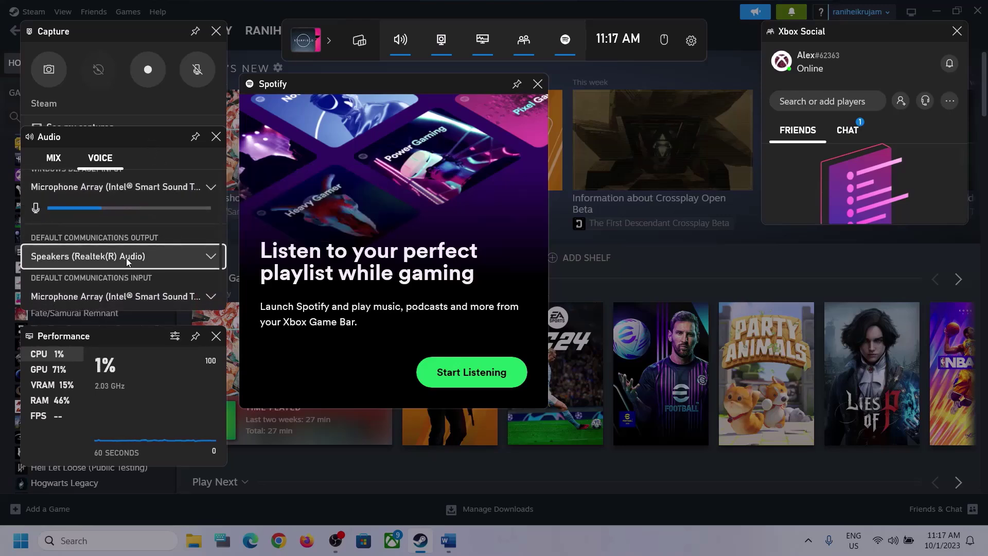
left_click(212, 255)
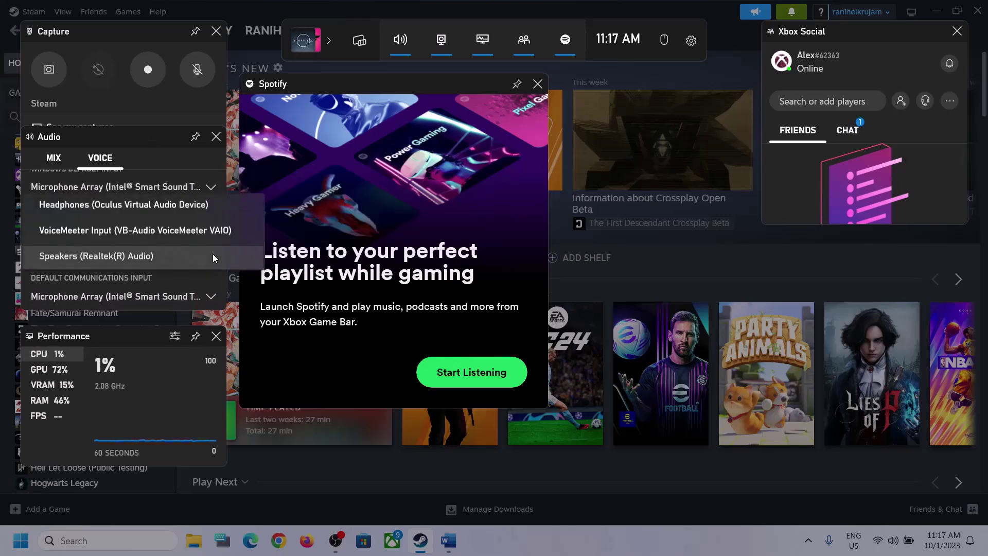
left_click(161, 258)
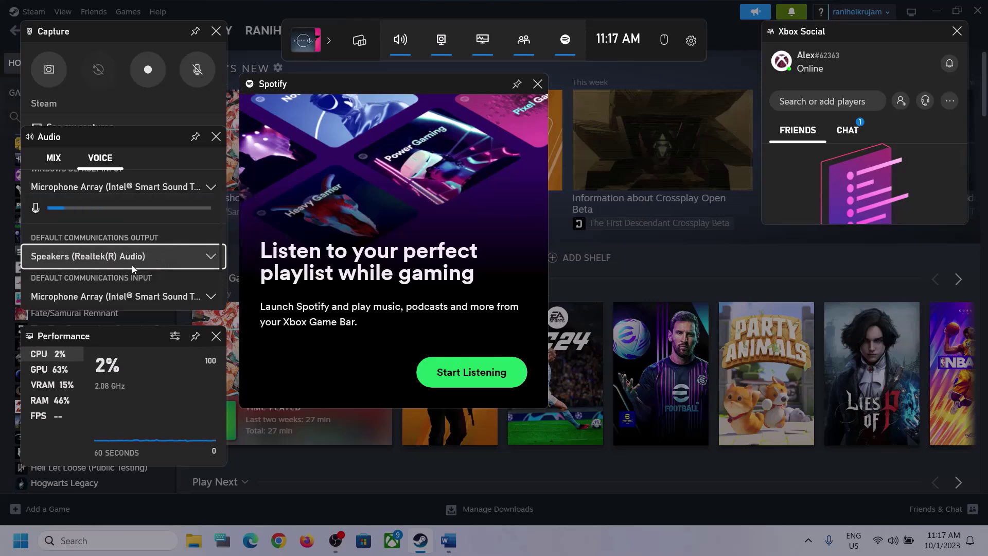
left_click(173, 304)
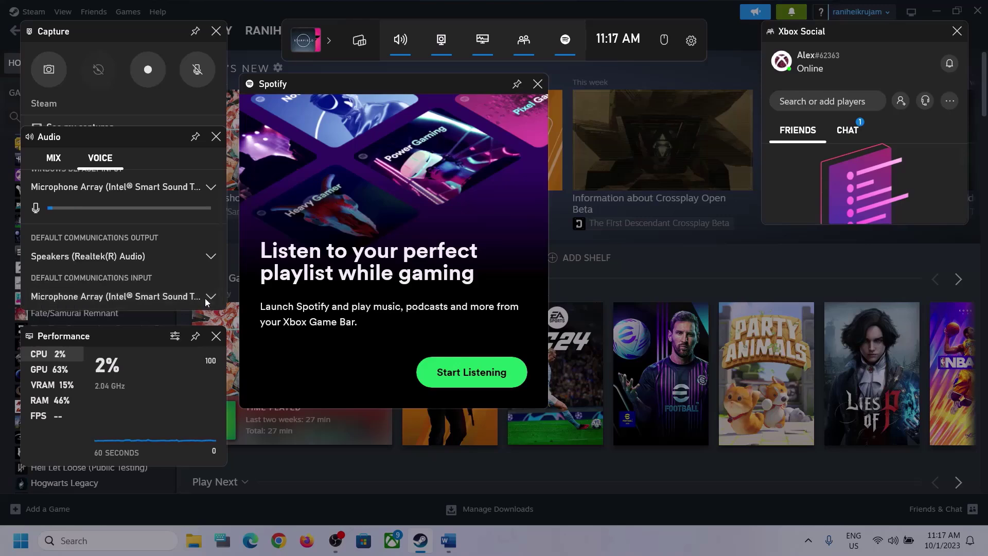
left_click(204, 220)
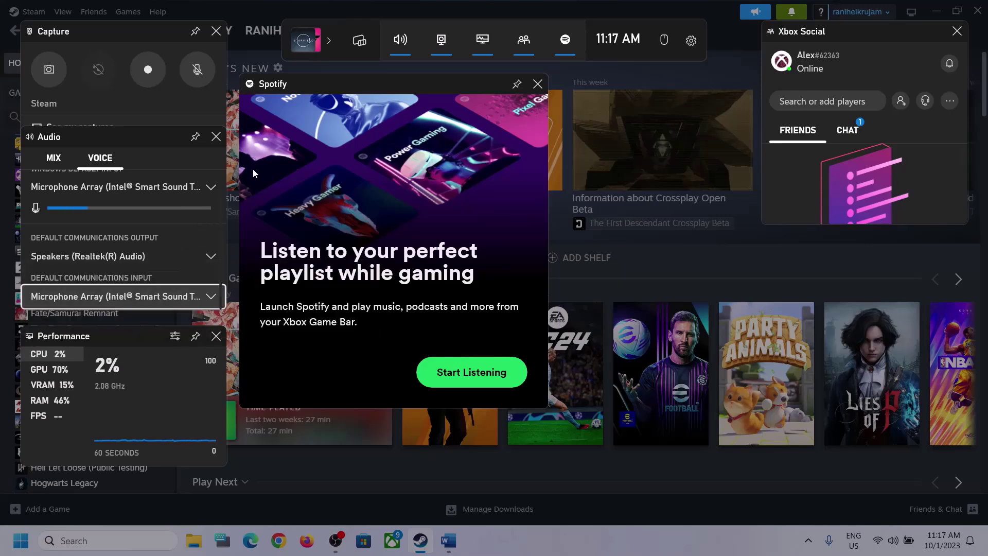
left_click(570, 152)
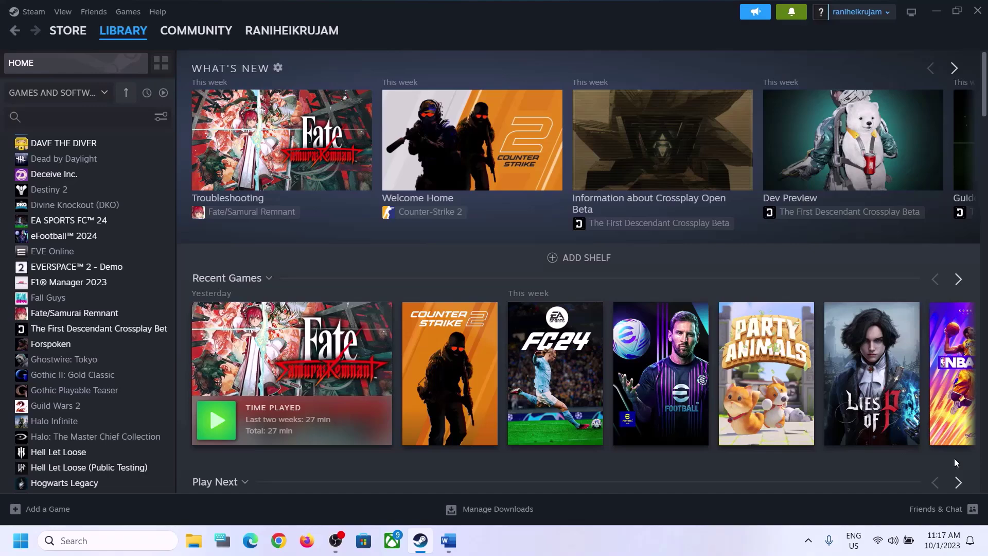
- Switch to the Word document, highlight the Step 2 instruction on selecting the right audio device, and minimize the document
left_click(449, 541)
scroll(252, 392, "down", 3)
scroll(290, 340, "up", 1)
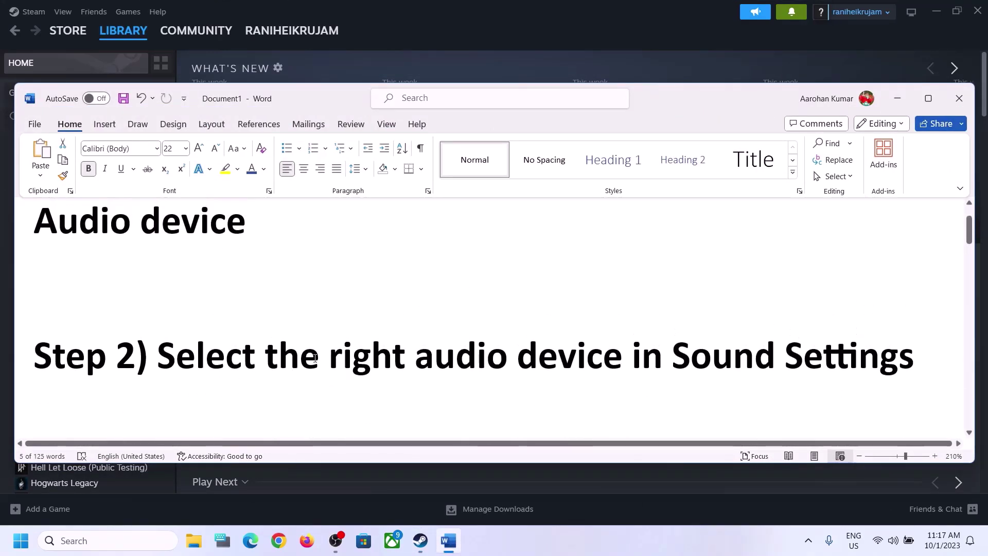
left_click_drag(159, 356, 782, 355)
left_click(905, 98)
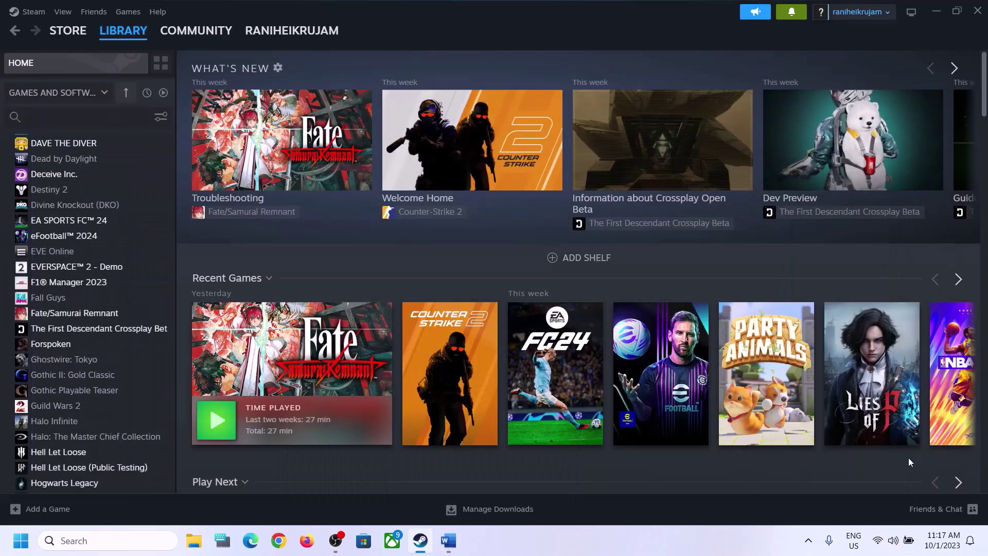
- Select Speakers (Realtek(R) Audio) as the output device in the taskbar's sound output options and check the spatial sound and mixer settings
left_click(897, 545)
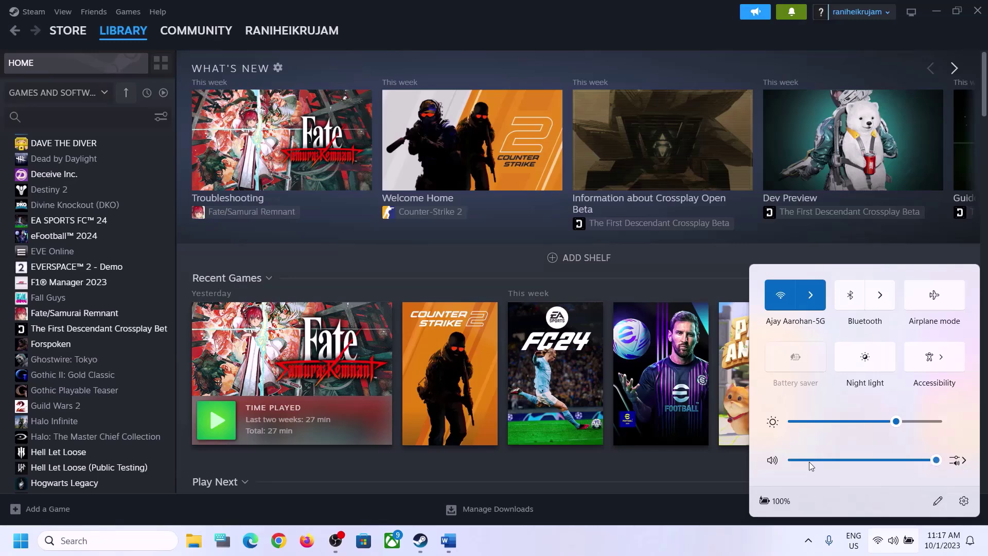
left_click(964, 464)
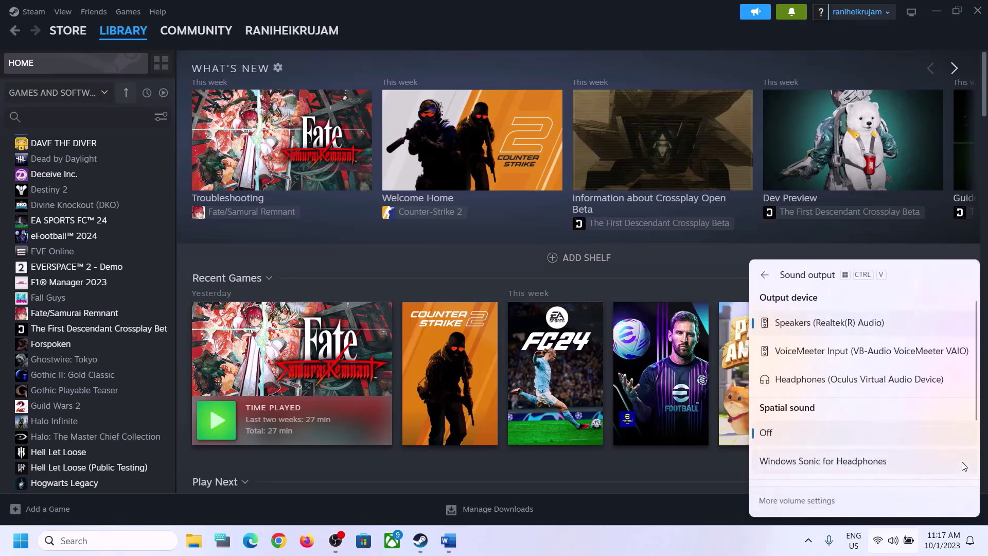
left_click(858, 324)
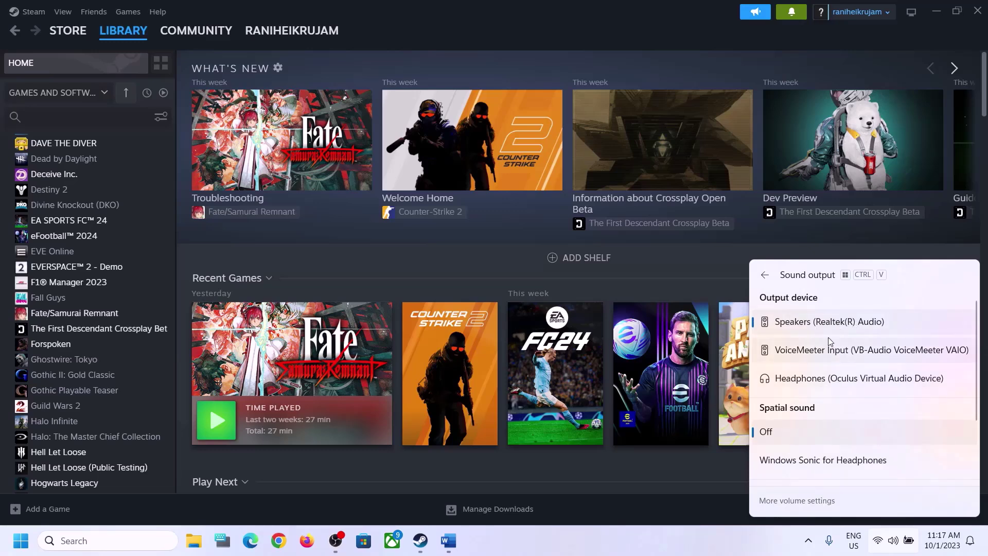
scroll(870, 407, "down", 3)
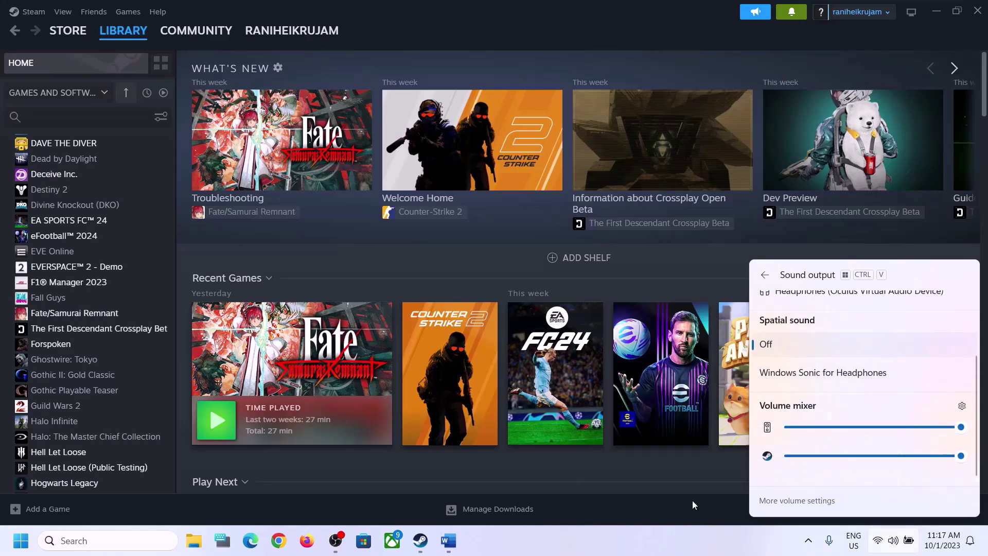
left_click(771, 542)
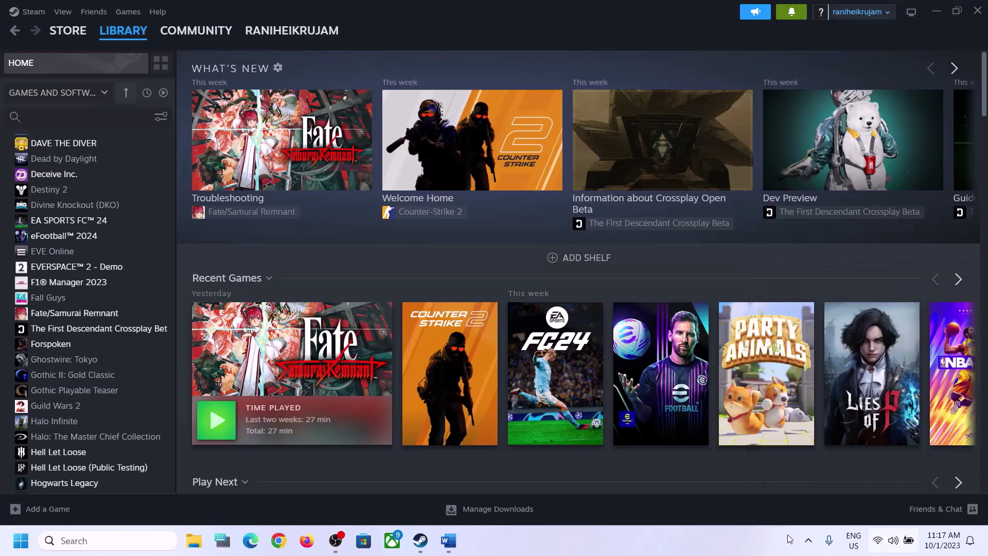
- Open the Windows Sound settings page and review its output devices, input devices and advanced options
right_click(896, 548)
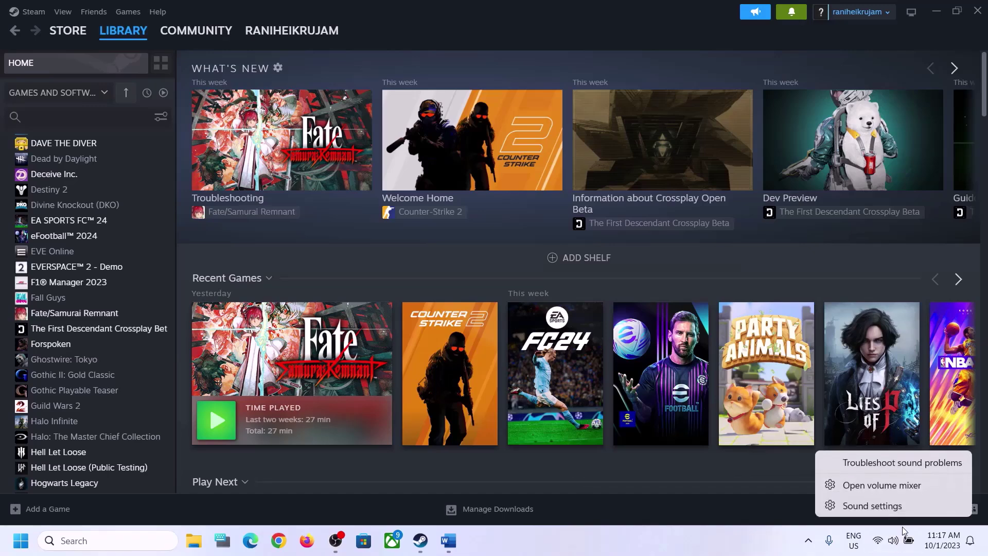
left_click(879, 506)
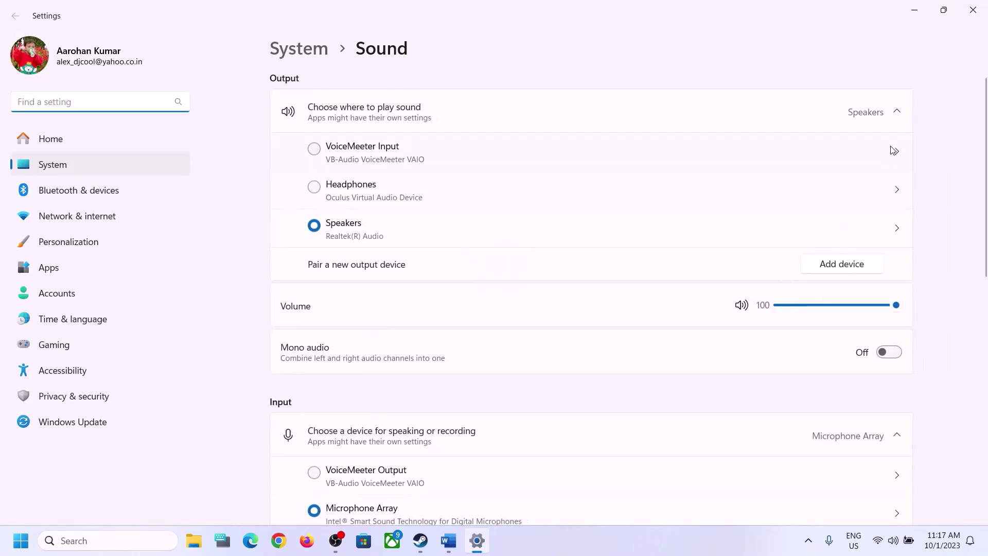
left_click(899, 112)
left_click(898, 111)
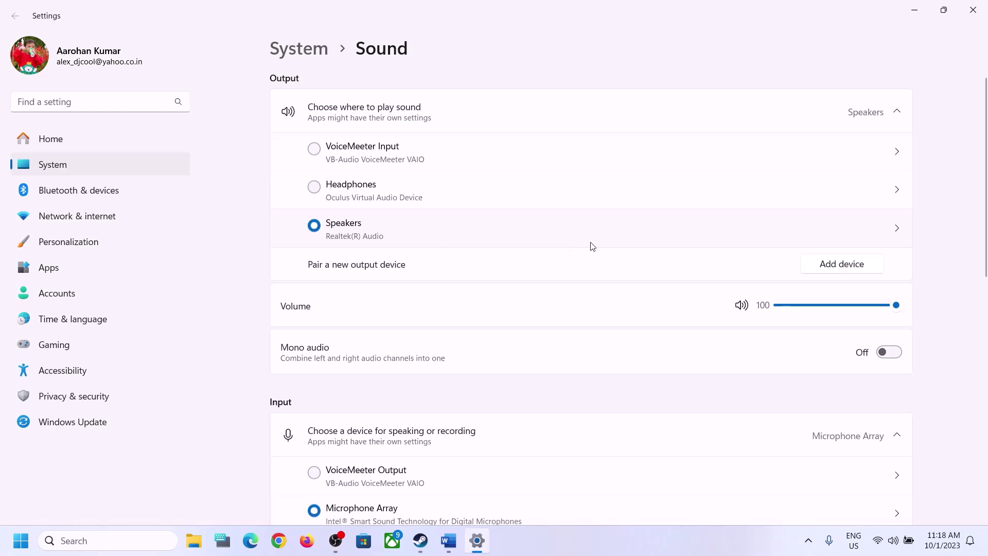
scroll(737, 391, "down", 5)
scroll(737, 393, "down", 3)
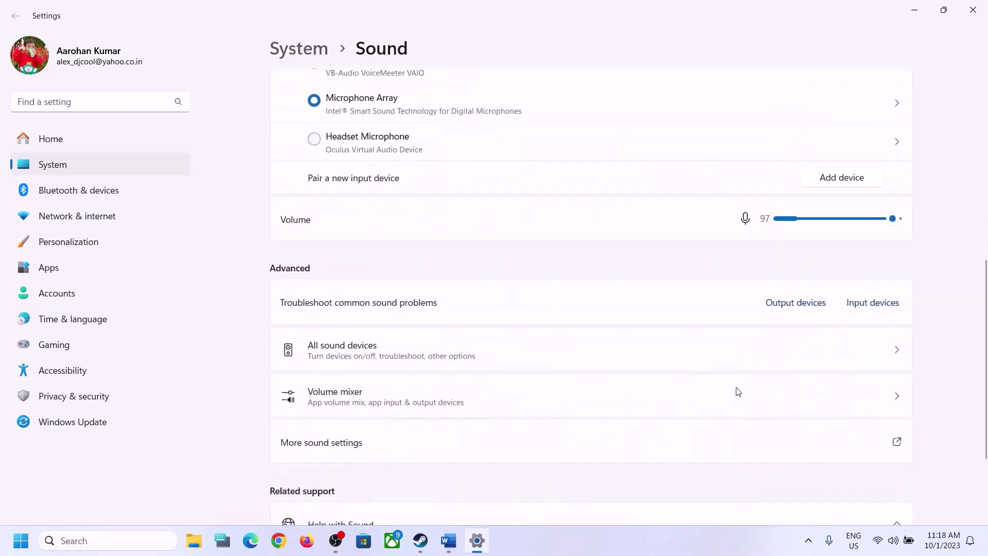
scroll(737, 393, "up", 3)
scroll(737, 393, "down", 3)
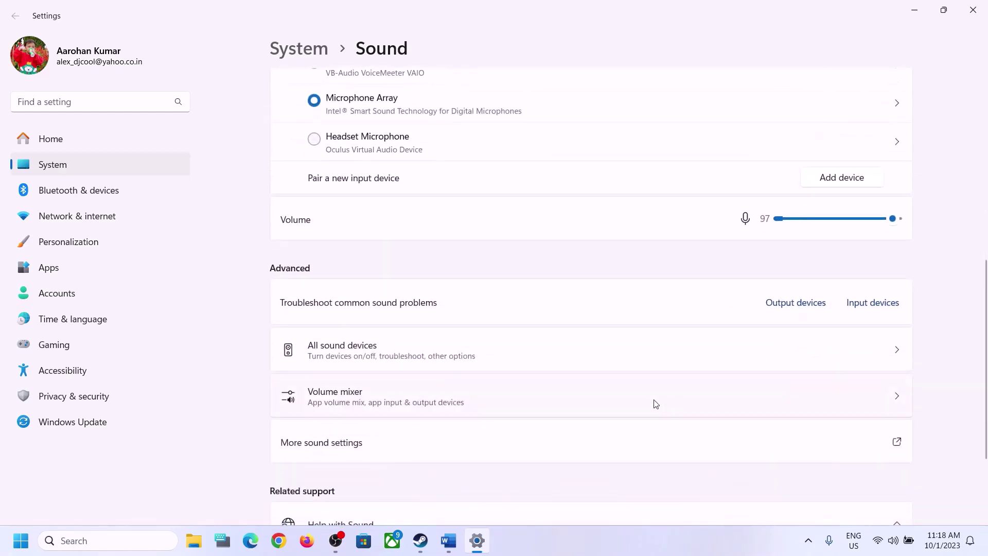
- Examine the output device, input device and per-app volumes in the volume mixer, and close Settings
left_click(322, 404)
scroll(670, 370, "down", 1)
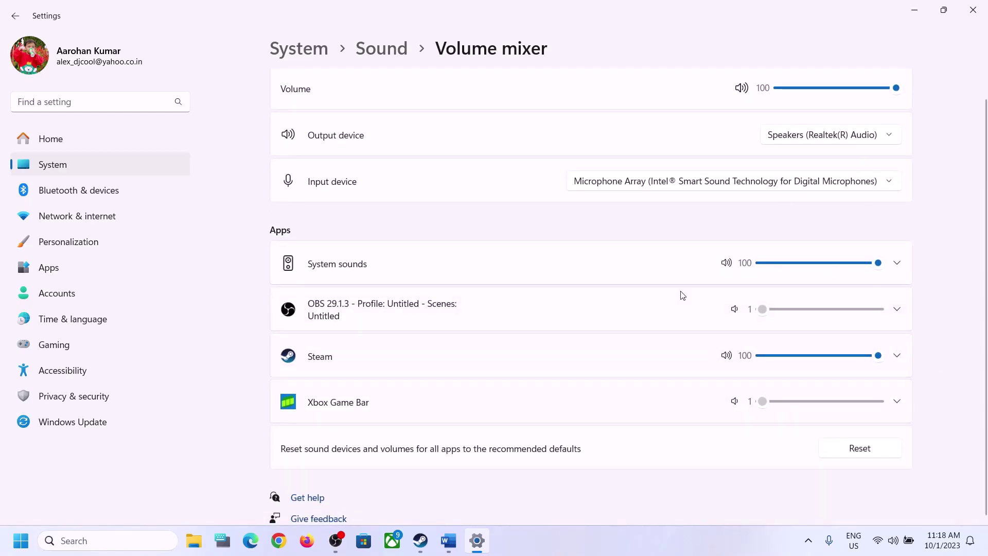
left_click(973, 10)
- Return to the Word document and highlight the Step 3 instructions "Restart the game" and "Restart PC"
left_click(447, 541)
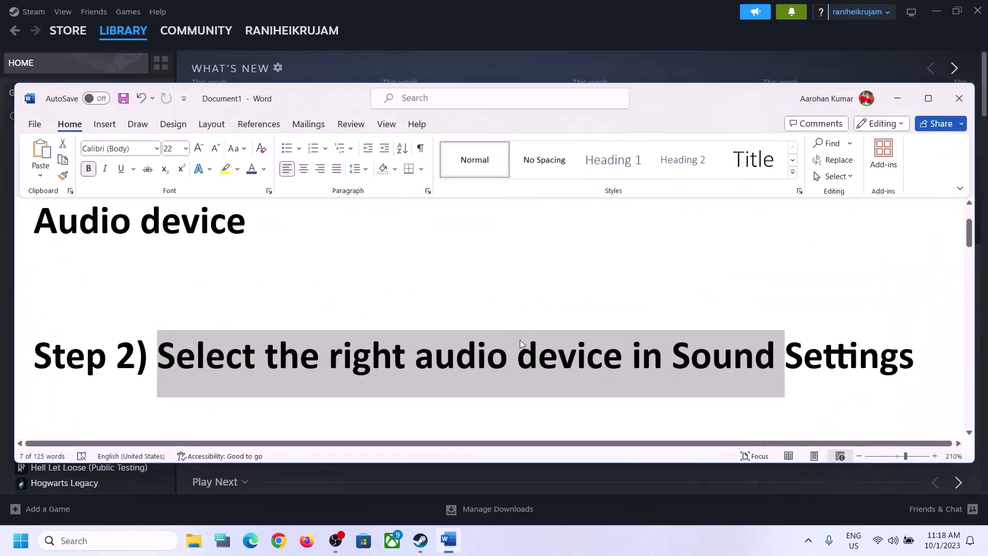
scroll(426, 397, "down", 1)
scroll(427, 393, "down", 1)
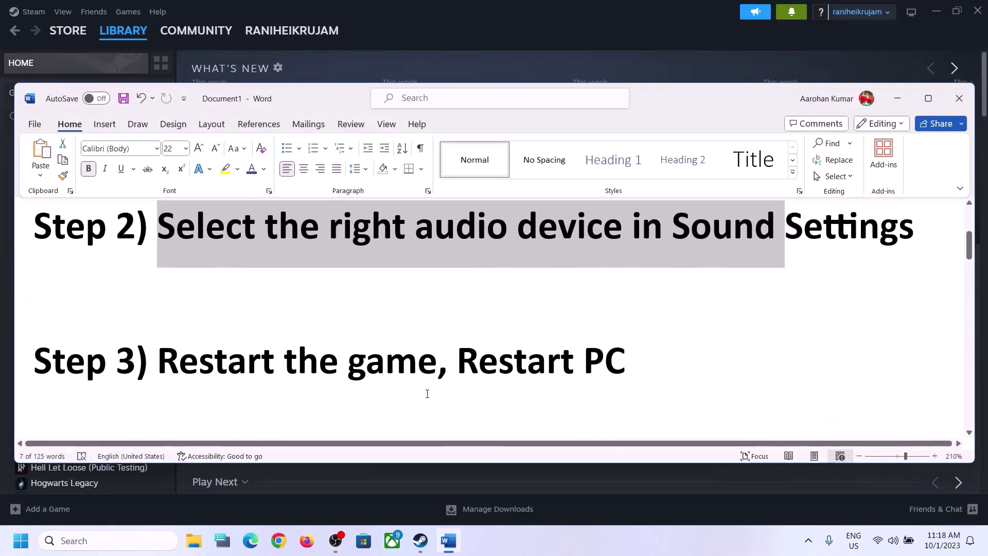
left_click_drag(158, 363, 420, 363)
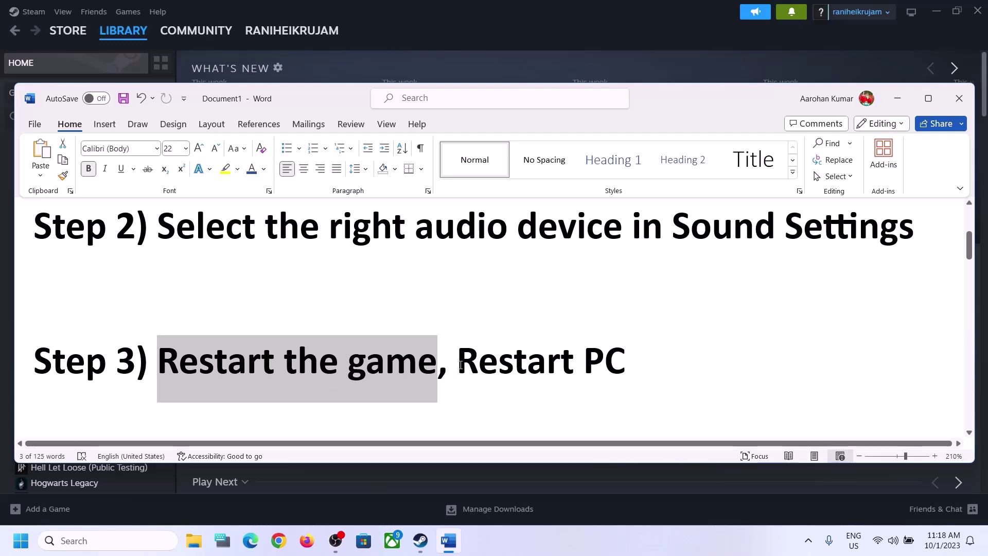
left_click_drag(461, 365, 626, 367)
- View the PC's power options for restarting and dismiss them without choosing one
left_click(21, 541)
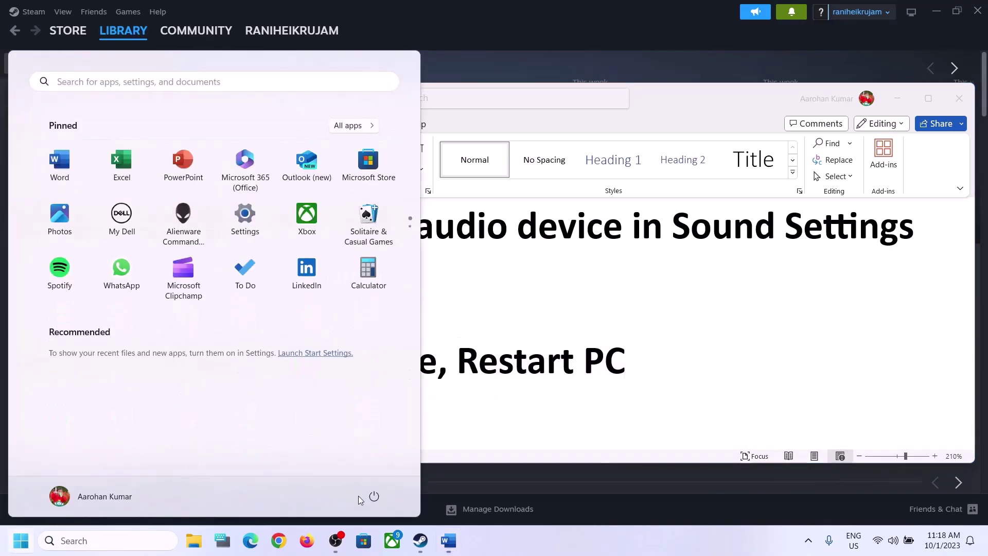
left_click(374, 496)
left_click(883, 390)
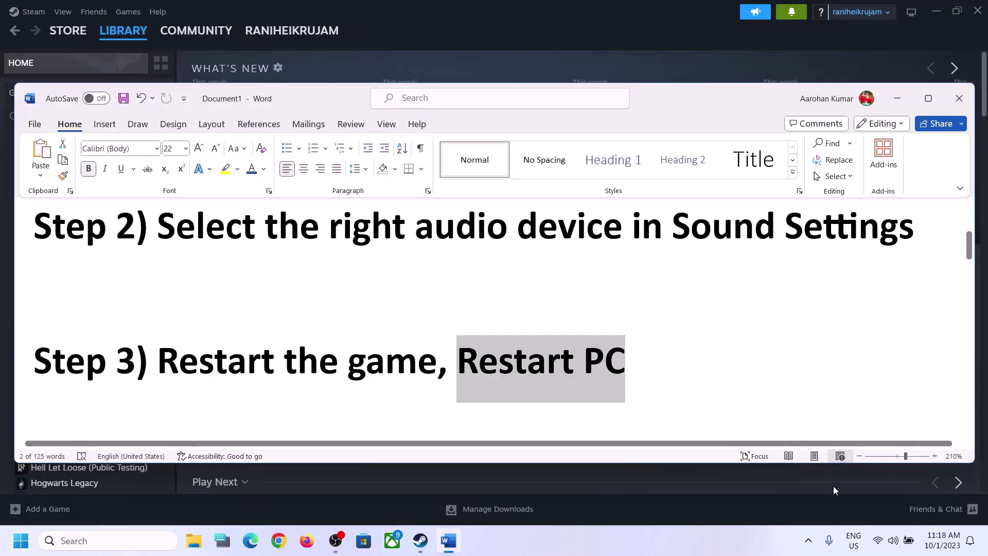
- Check the sound output options in the Windows quick settings and dismiss them
left_click(898, 544)
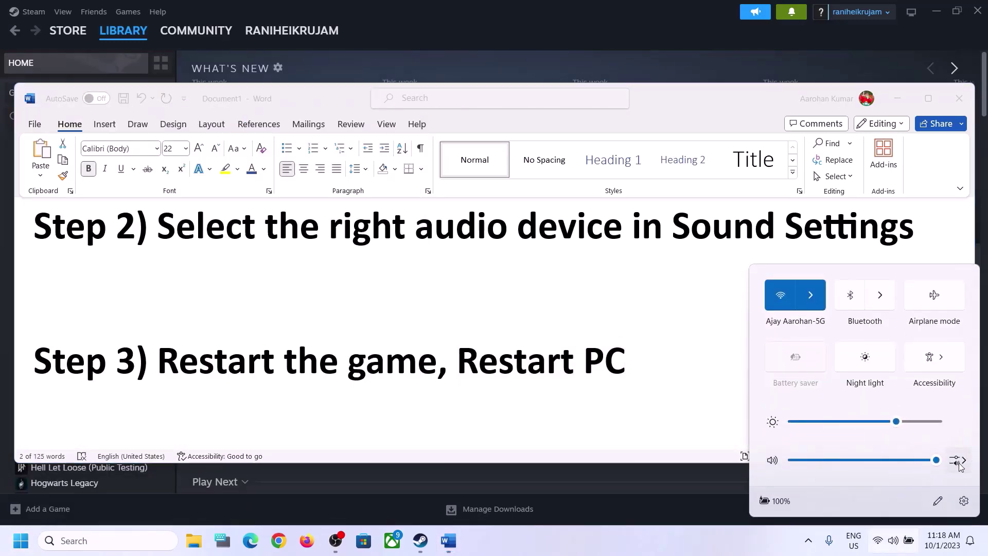
left_click(962, 462)
left_click(484, 400)
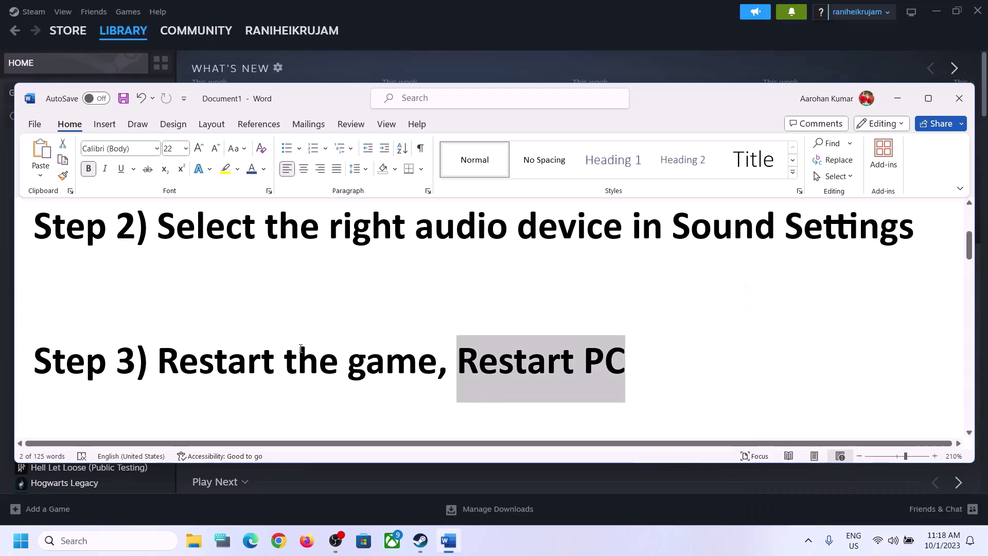
- Go to Step 4 in the Word document and highlight its instruction to set the sound sample rate to 48/44k Hz
left_click(339, 352)
scroll(339, 351, "down", 5)
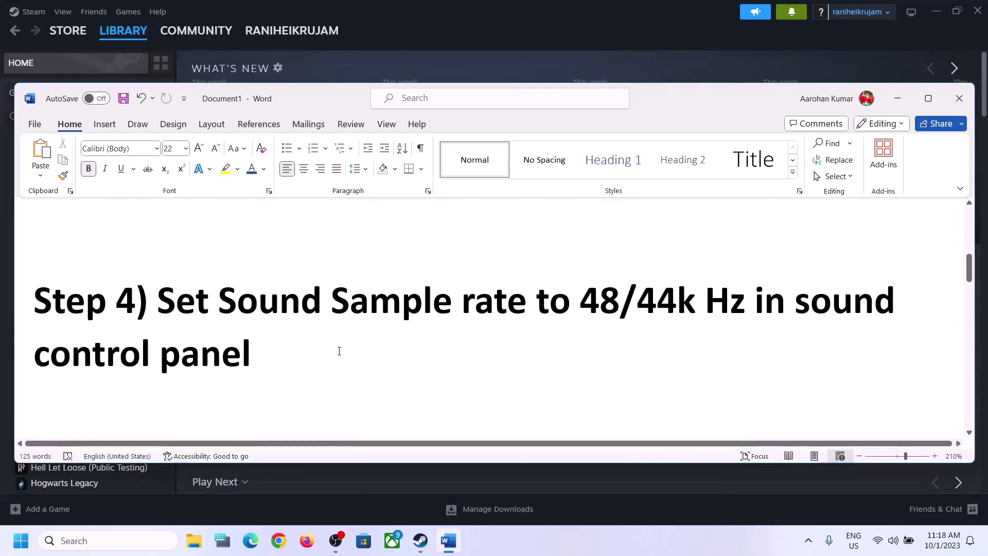
left_click_drag(165, 308, 339, 373)
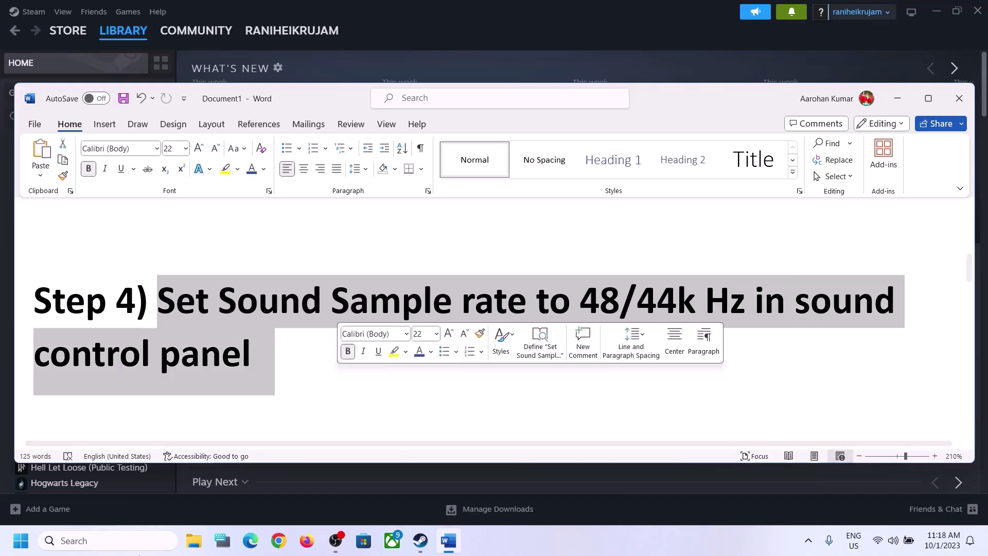
- Open the Sound dialog from the Hardware and Sound category of Control Panel and move it clear of the other windows
left_click(113, 548)
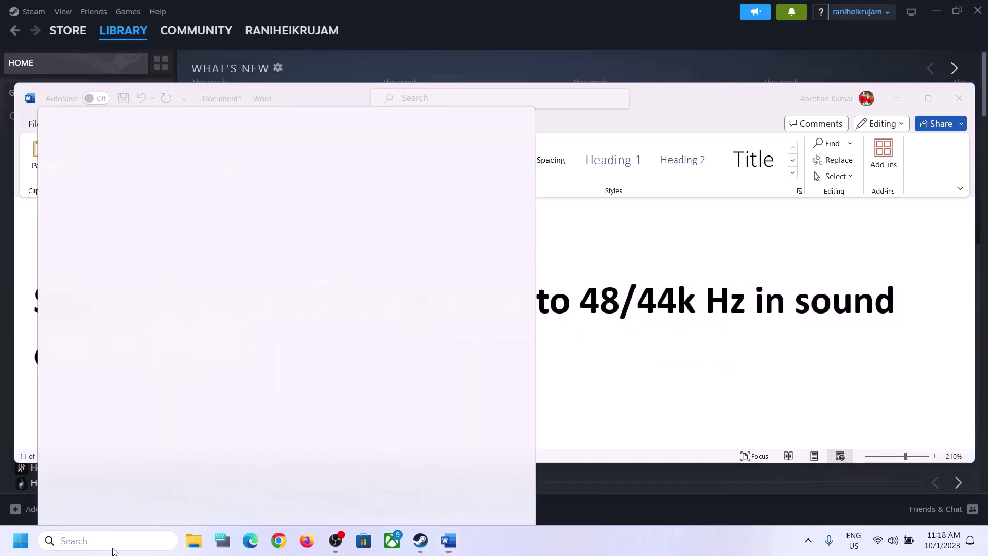
type("control")
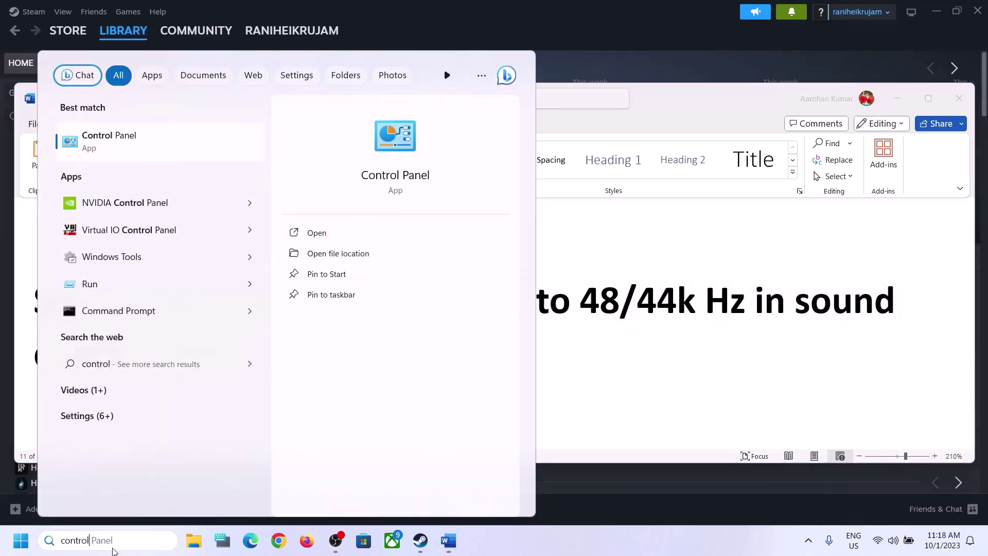
left_click(138, 148)
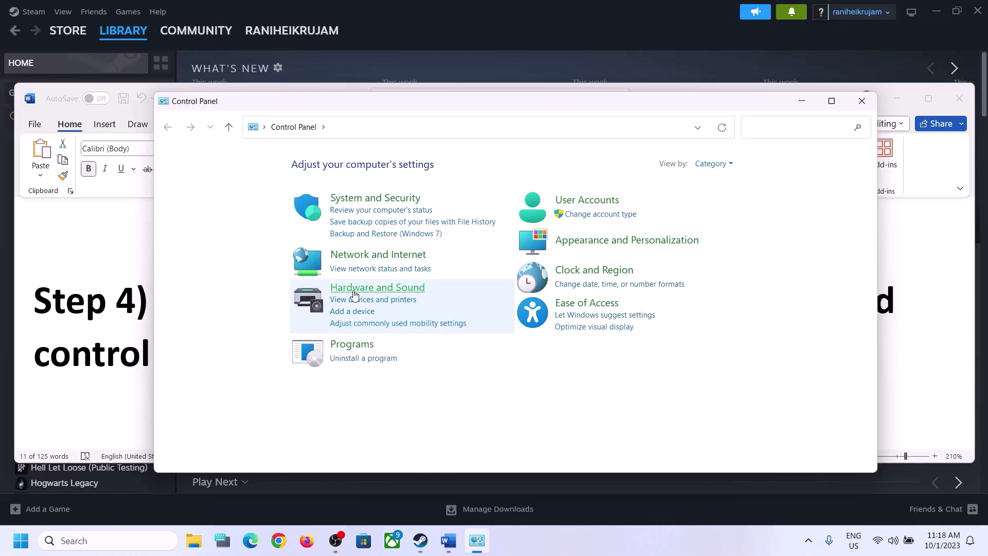
left_click(373, 287)
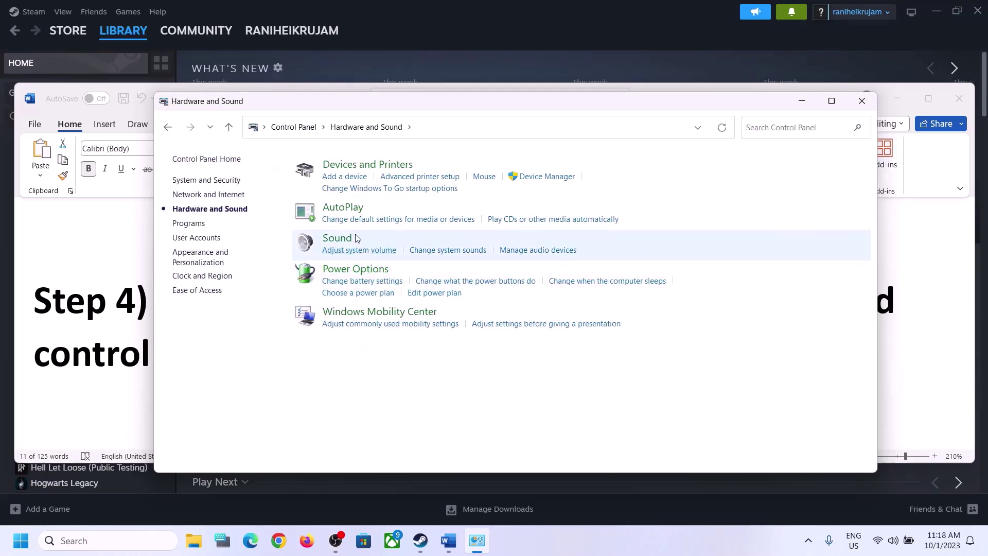
left_click(342, 243)
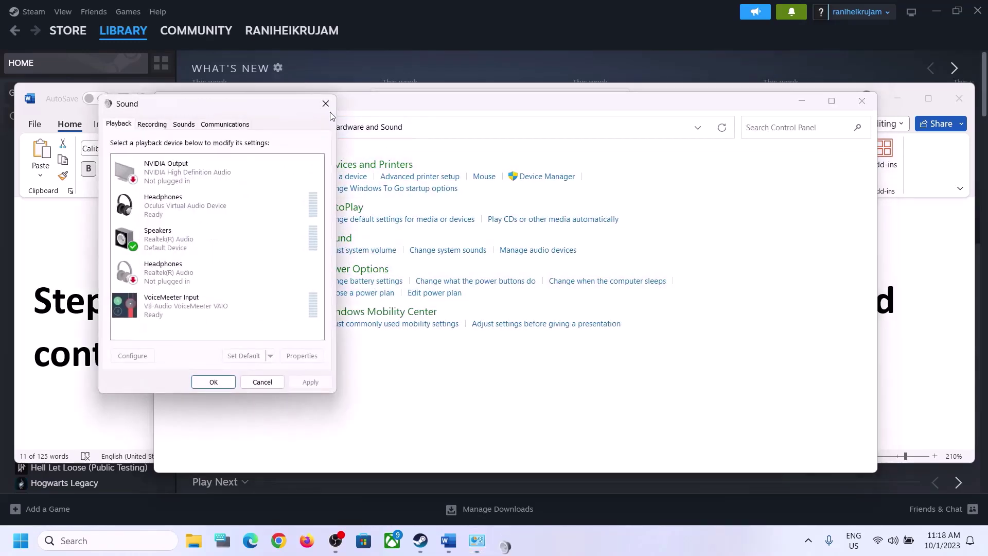
left_click_drag(431, 101, 470, 89)
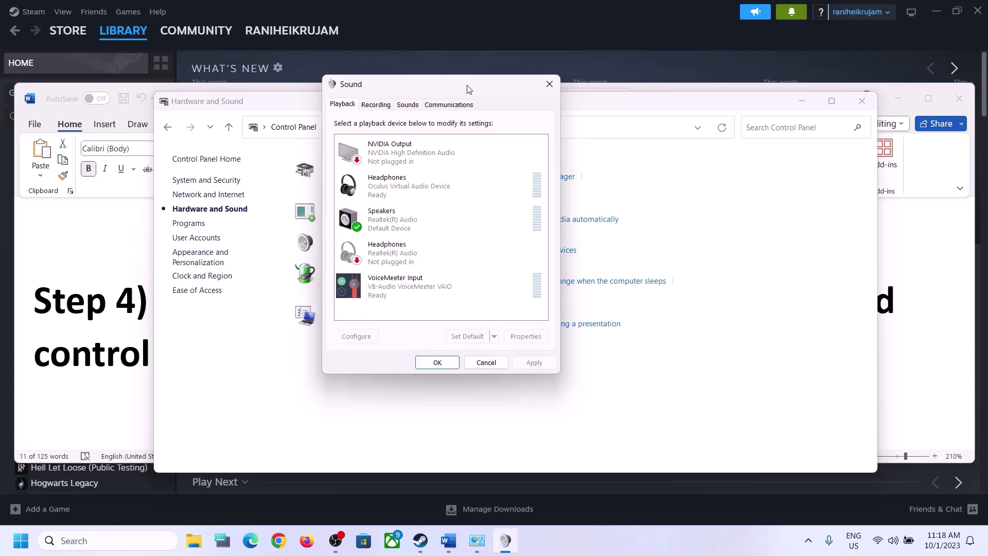
- Select the default Realtek(R) Audio Speakers playback device and open the advanced settings in its properties
left_click(402, 227)
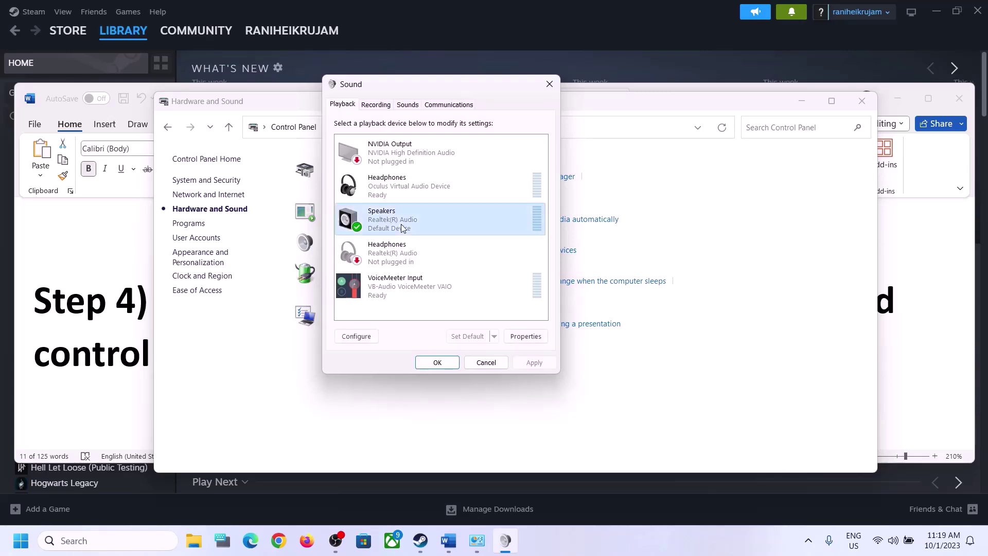
left_click(399, 190)
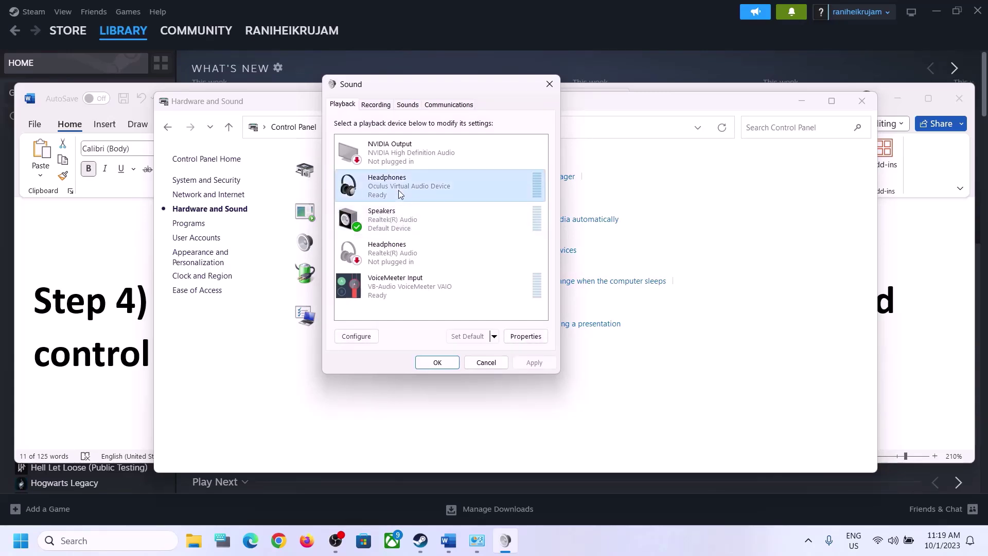
left_click(395, 217)
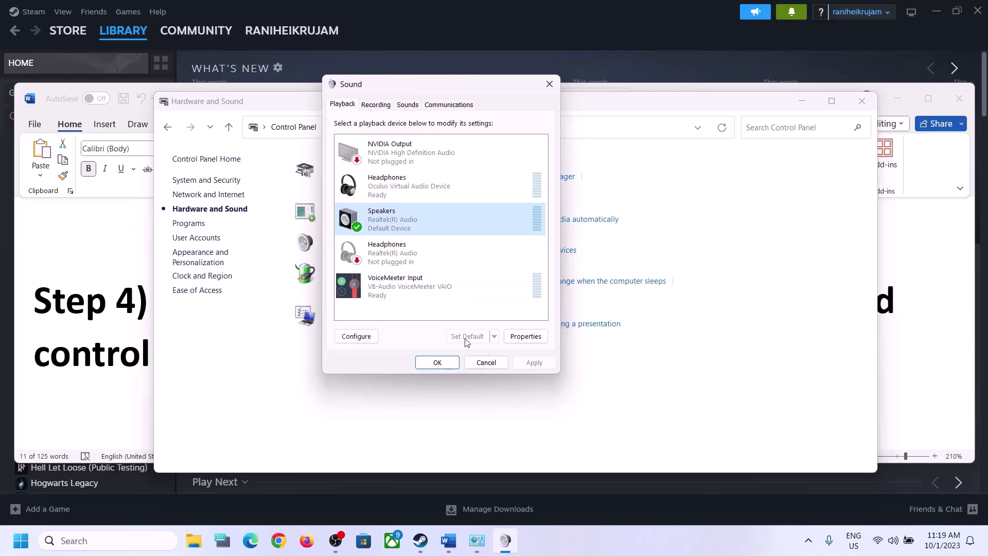
right_click(403, 224)
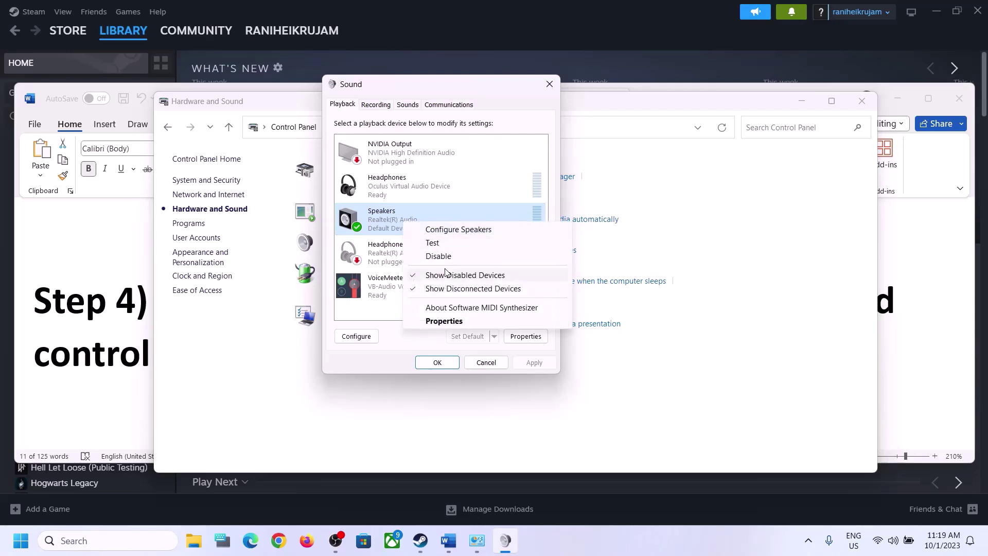
left_click(446, 321)
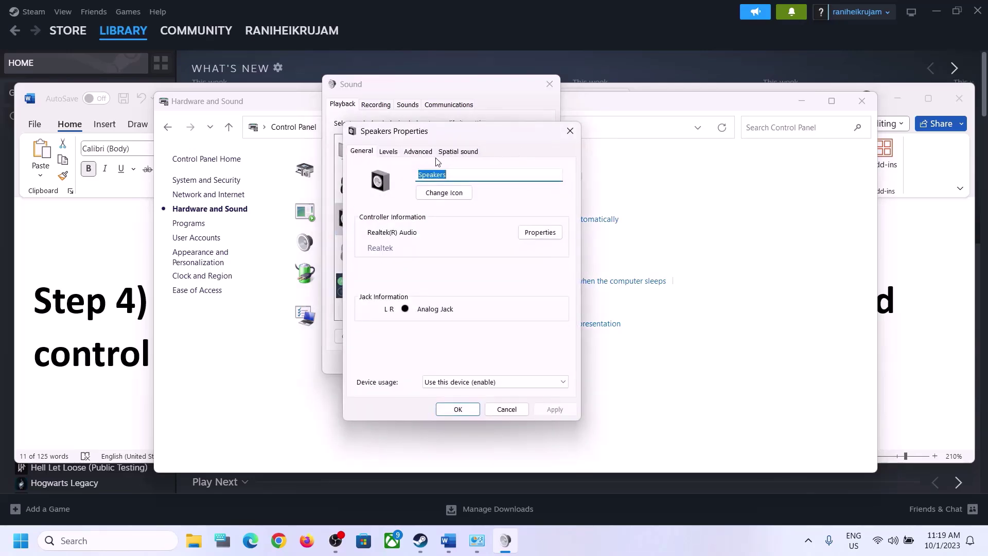
left_click(417, 152)
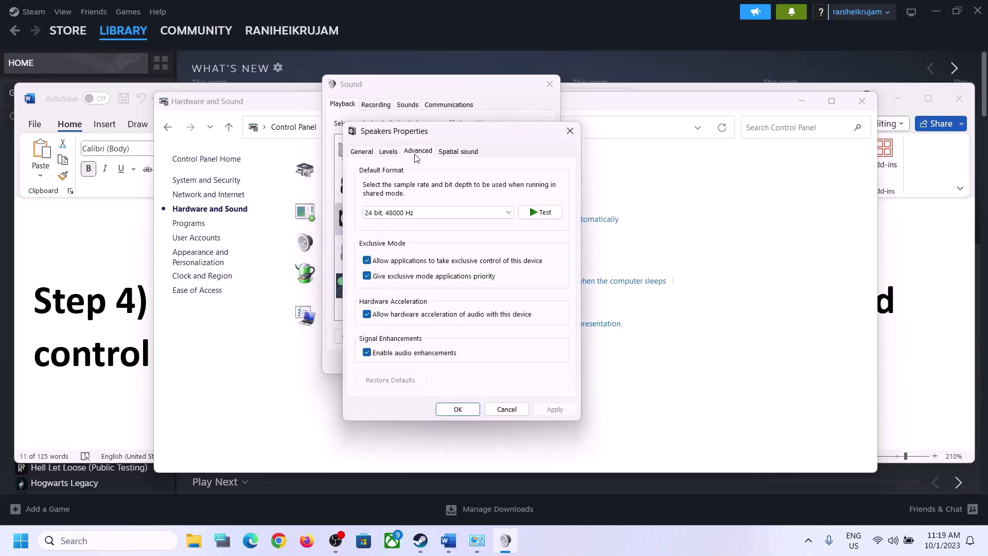
- Set the speakers' default format to 16 bit, 48000 Hz and apply it
left_click(509, 213)
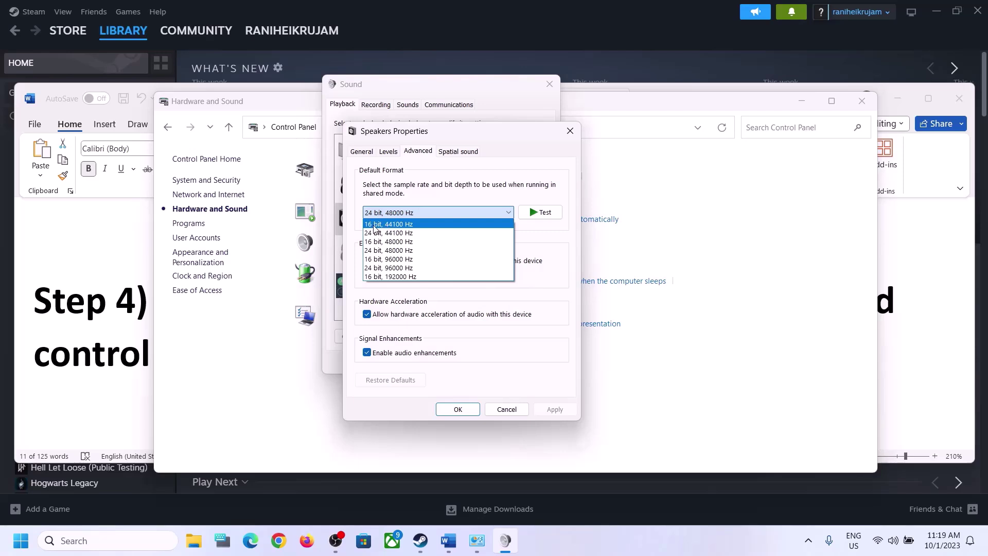
left_click(400, 243)
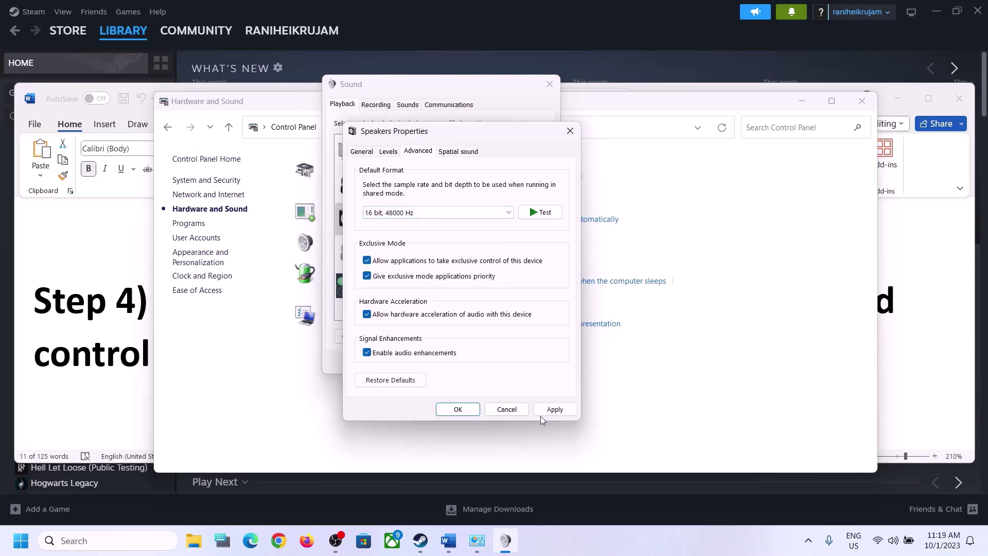
left_click(552, 410)
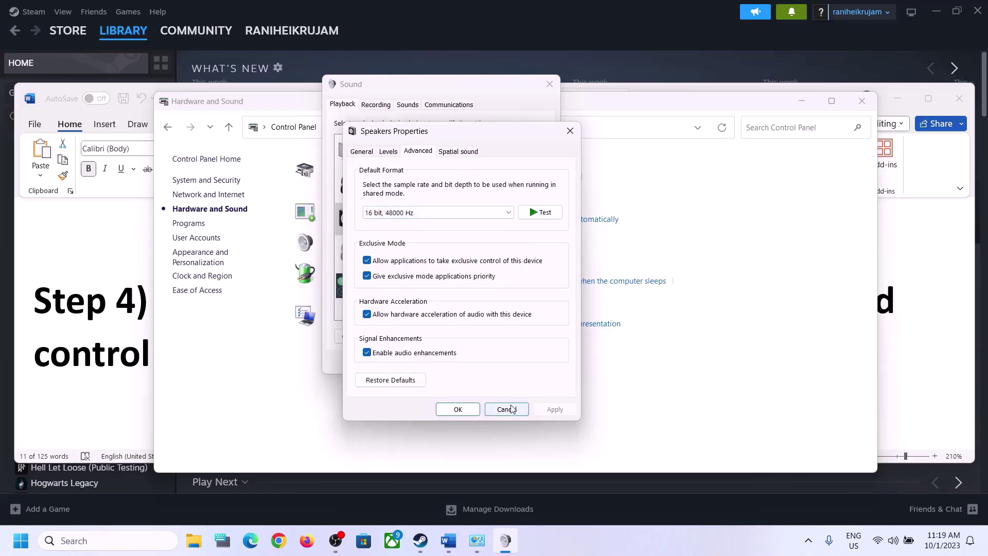
- Set the speakers' default format to 24 bit, 48000 Hz, apply it, and close the sound dialogs and Control Panel
left_click(424, 218)
left_click(392, 251)
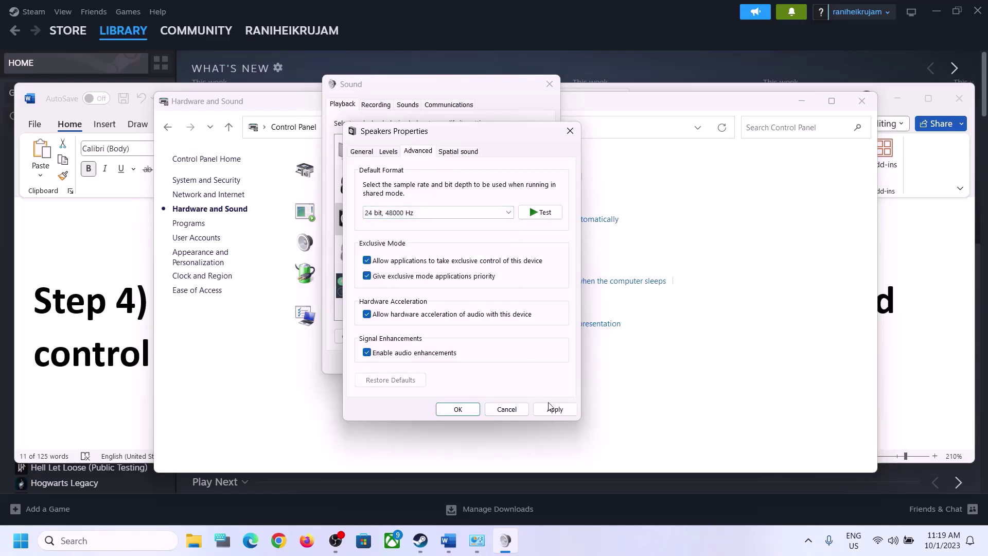
left_click(552, 409)
left_click(458, 410)
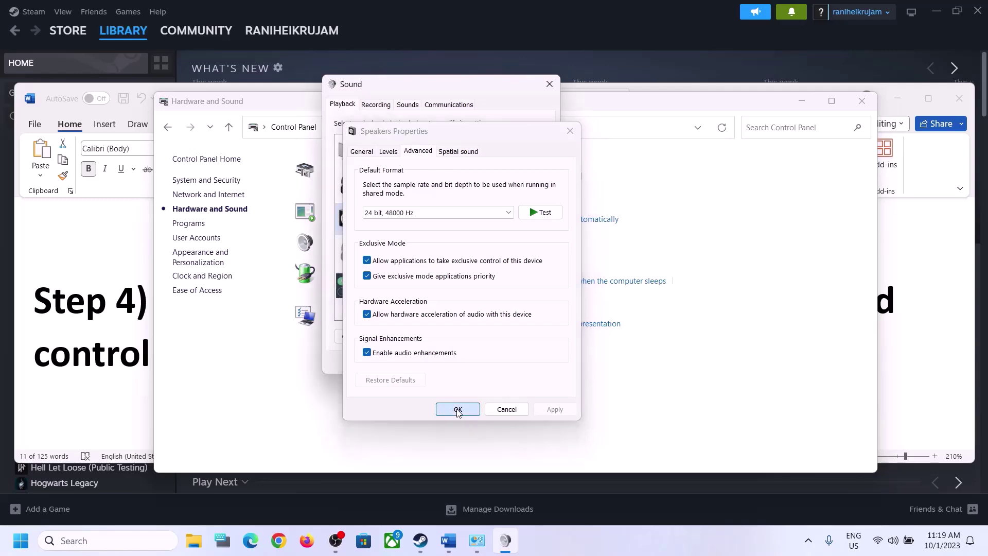
left_click(439, 363)
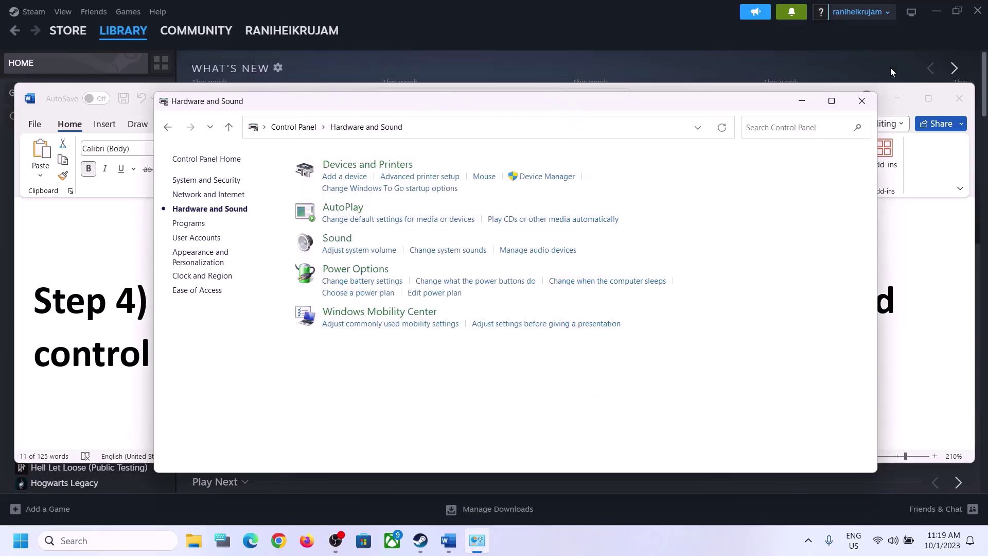
left_click(862, 101)
- Review the Step 4 sample rates and highlight the Step 5 instructions on disconnecting and reconnecting the controller
left_click_drag(536, 301, 754, 300)
left_click(306, 335)
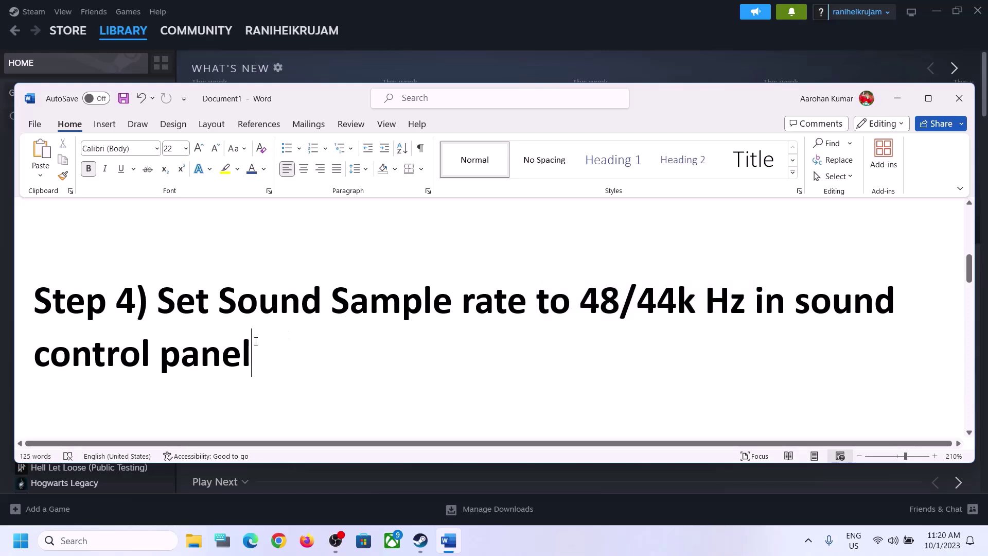
scroll(311, 337, "down", 1)
scroll(310, 337, "down", 2)
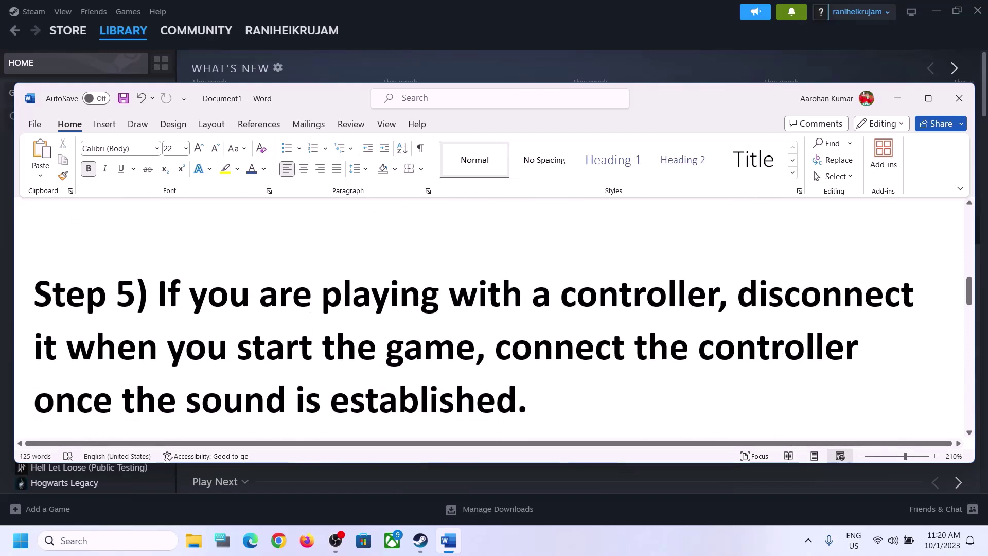
left_click_drag(172, 289, 454, 359)
left_click(742, 297)
left_click(785, 298)
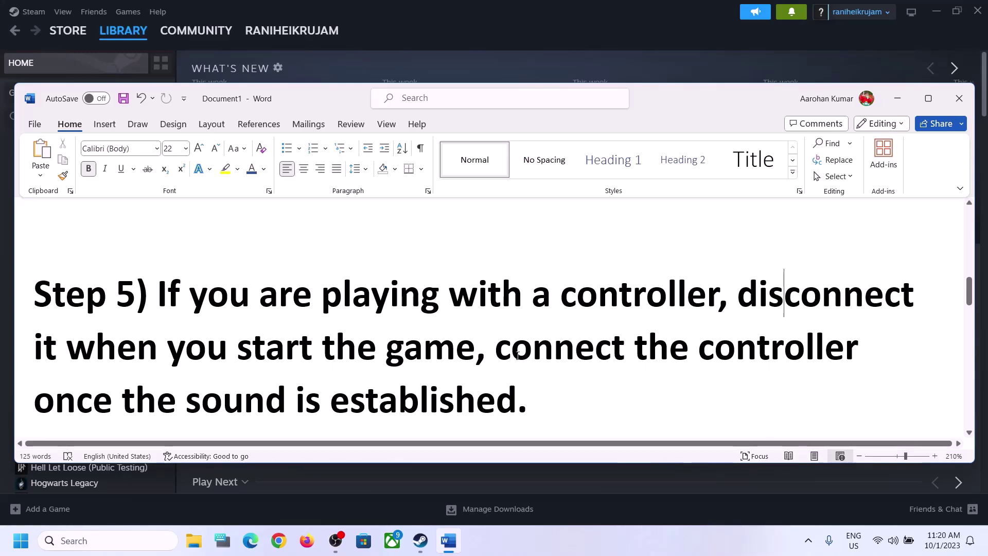
left_click_drag(495, 348, 809, 346)
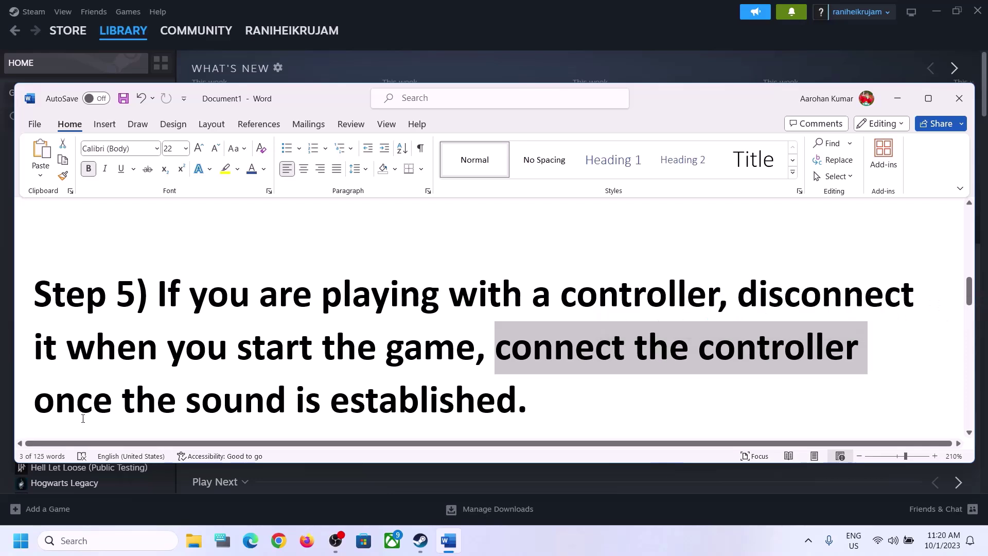
left_click_drag(34, 401, 520, 402)
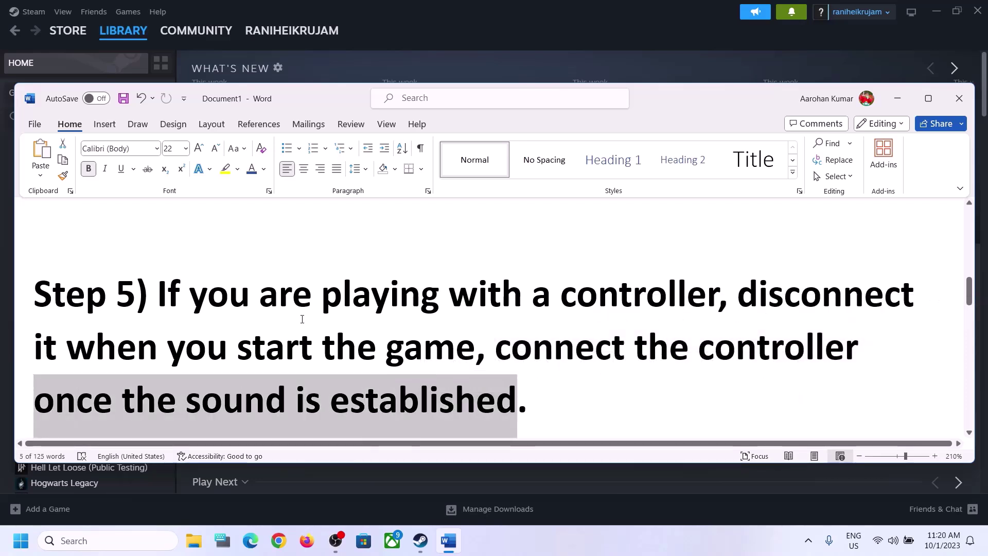
- Go to Step 6 in the Word document and highlight "off Spatial Sound"
left_click(322, 320)
scroll(322, 320, "down", 2)
scroll(322, 320, "down", 1)
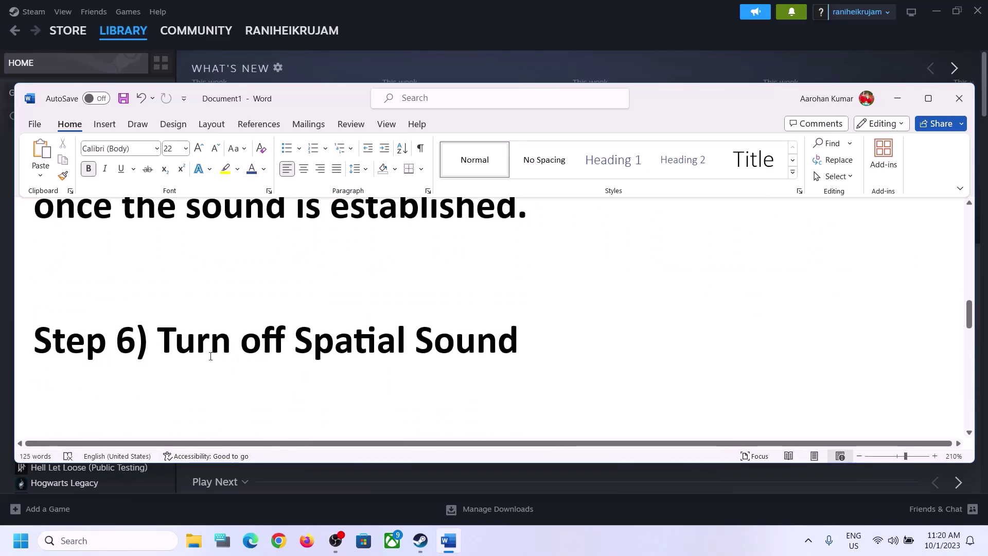
left_click_drag(240, 344, 546, 350)
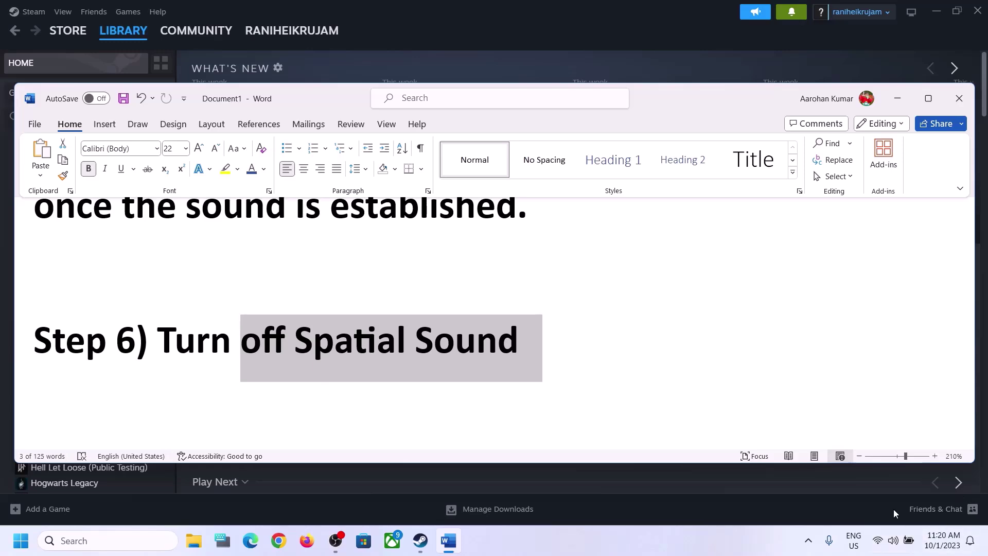
right_click(895, 540)
left_click(891, 505)
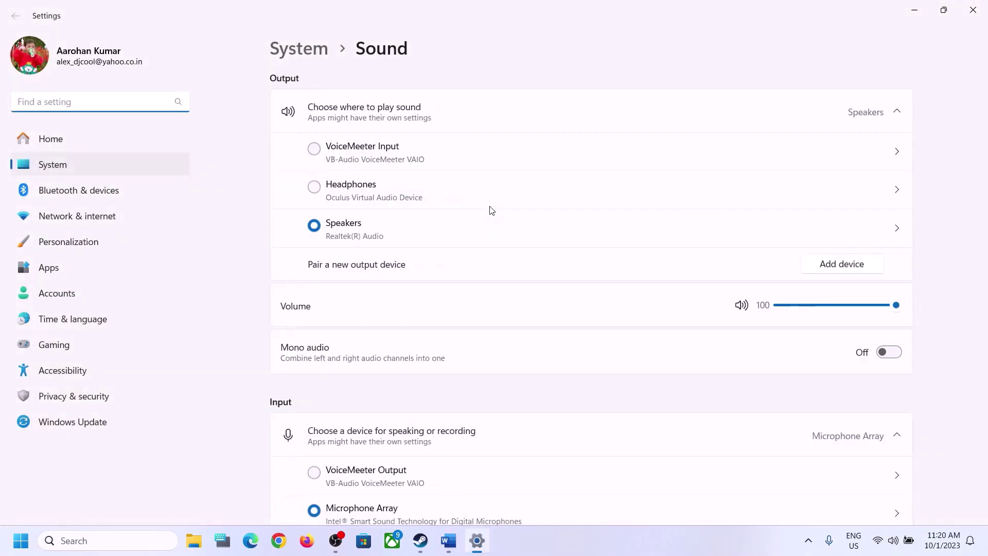
left_click(973, 10)
- Search Windows for "control" and open the Hardware and Sound category in Control Panel
left_click(105, 542)
type("control")
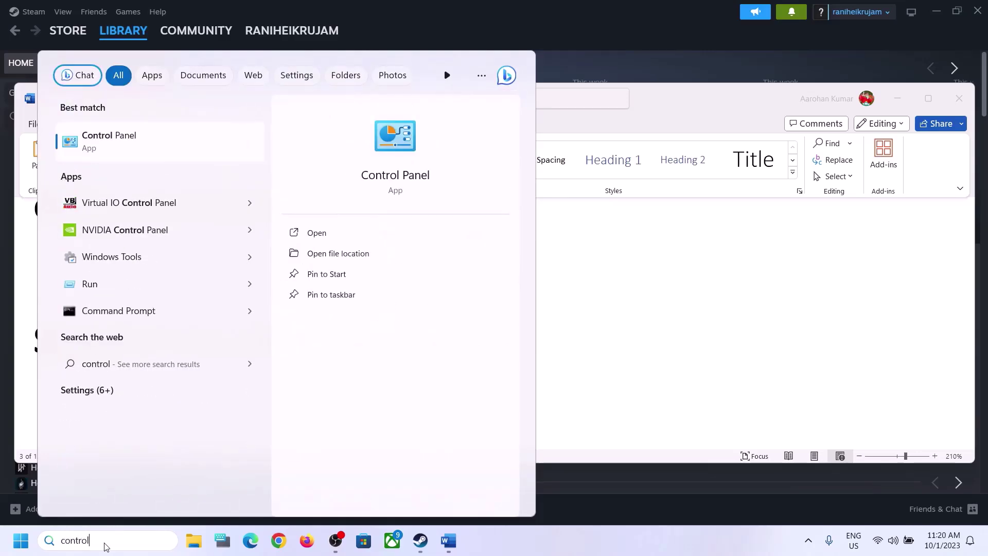
key("Return")
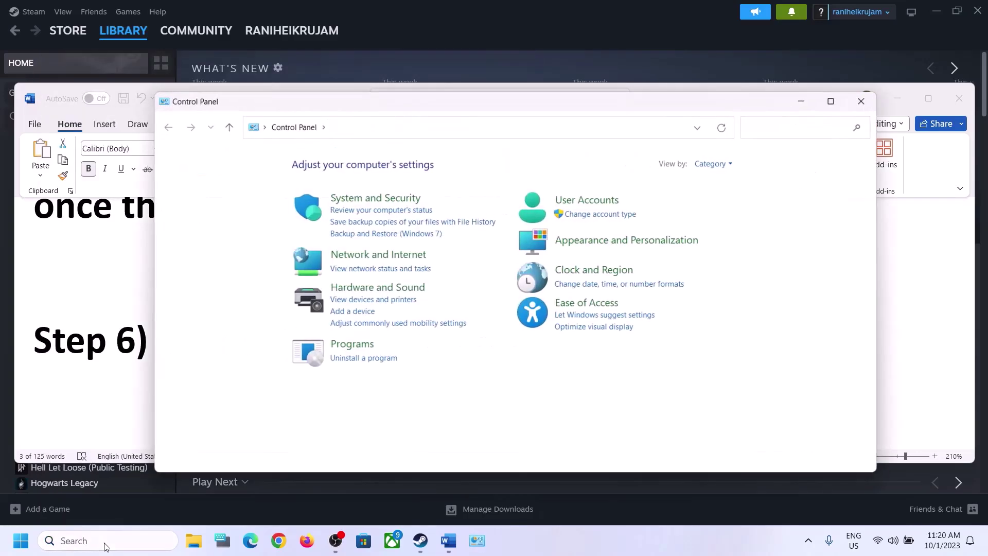
left_click(378, 288)
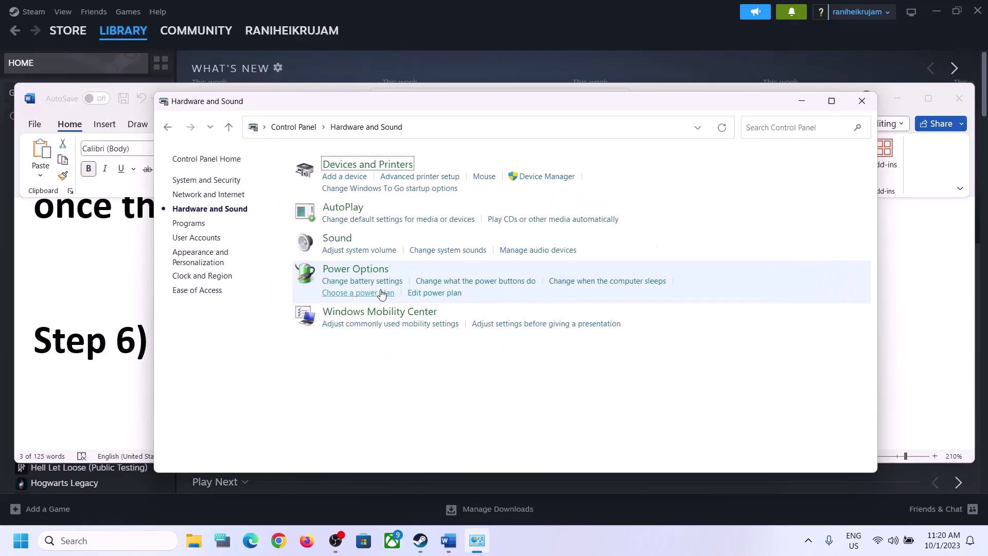
left_click(344, 248)
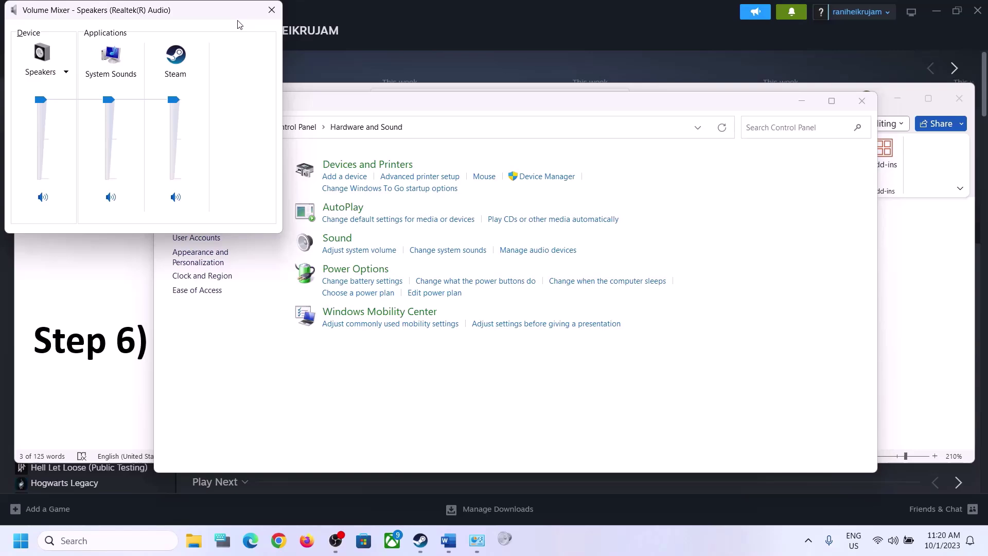
left_click(269, 9)
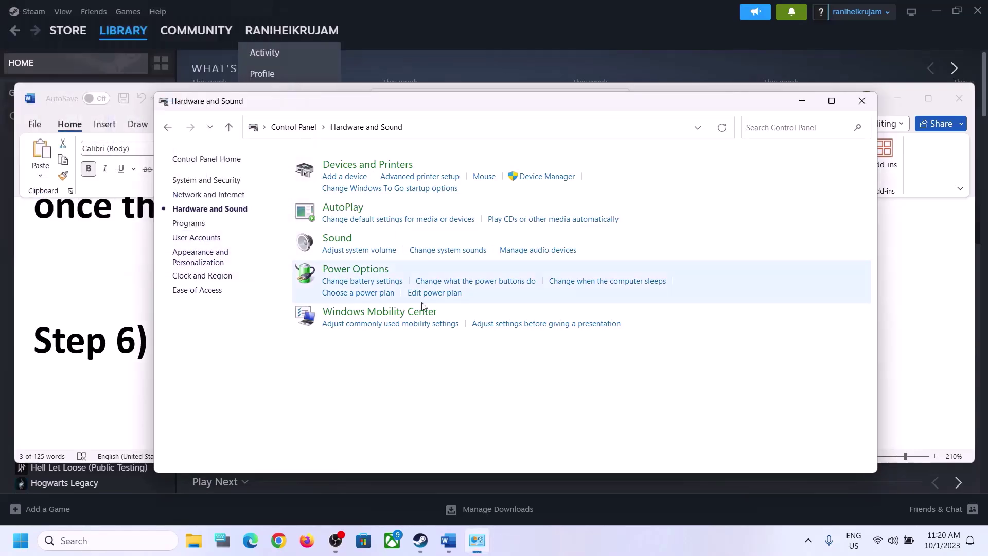
- Open the Sound settings and bring up the properties of the Realtek Speakers playback device
left_click(341, 239)
left_click_drag(176, 38, 493, 79)
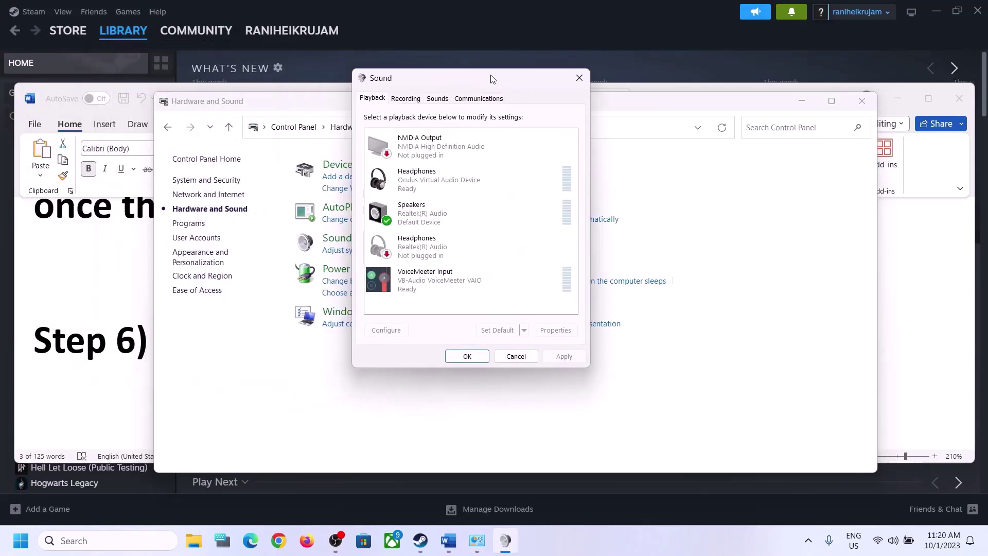
left_click(427, 217)
right_click(427, 217)
left_click(469, 317)
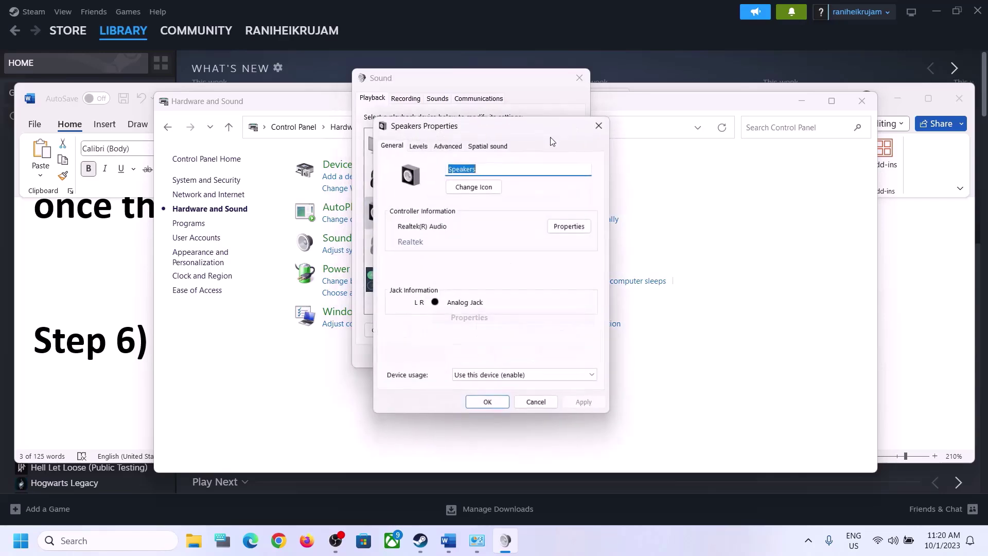
- Set the speakers' spatial sound format to Off, confirm it, and close the Sound dialog
left_click(488, 145)
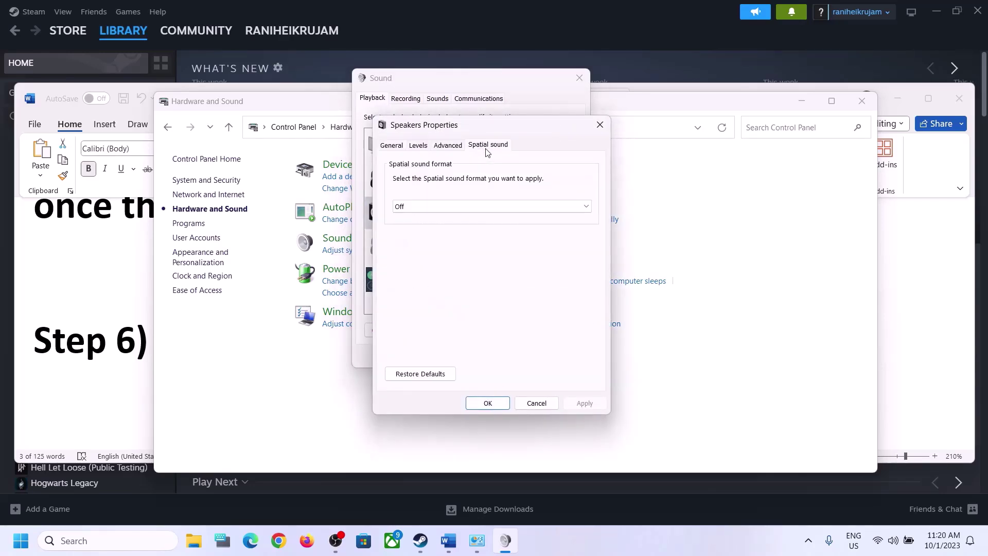
left_click(448, 206)
left_click(411, 220)
left_click(500, 405)
left_click(580, 78)
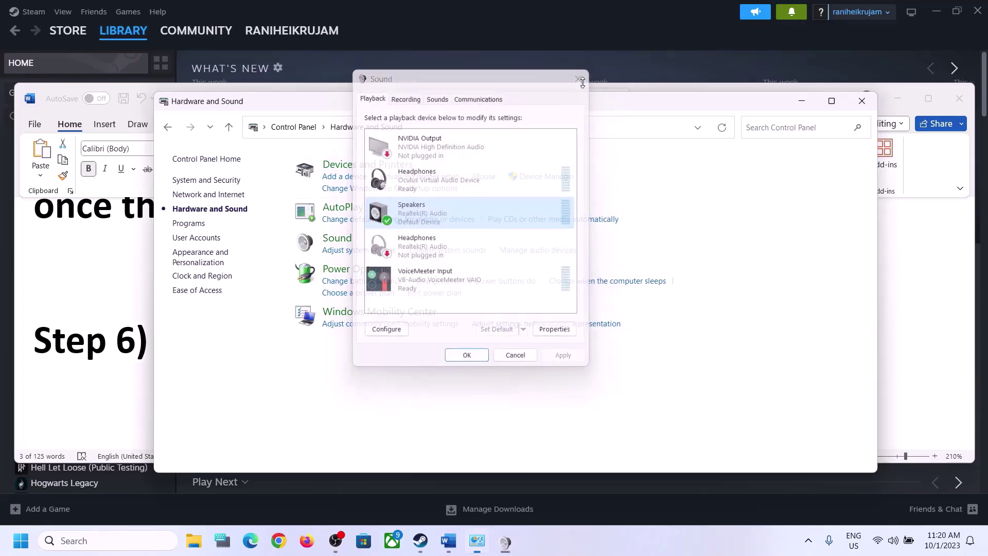
- Go to Step 7 in the Word document and highlight "Oculus/voicemeeter", followed by the words about recording and playback
left_click(106, 326)
scroll(376, 351, "down", 5)
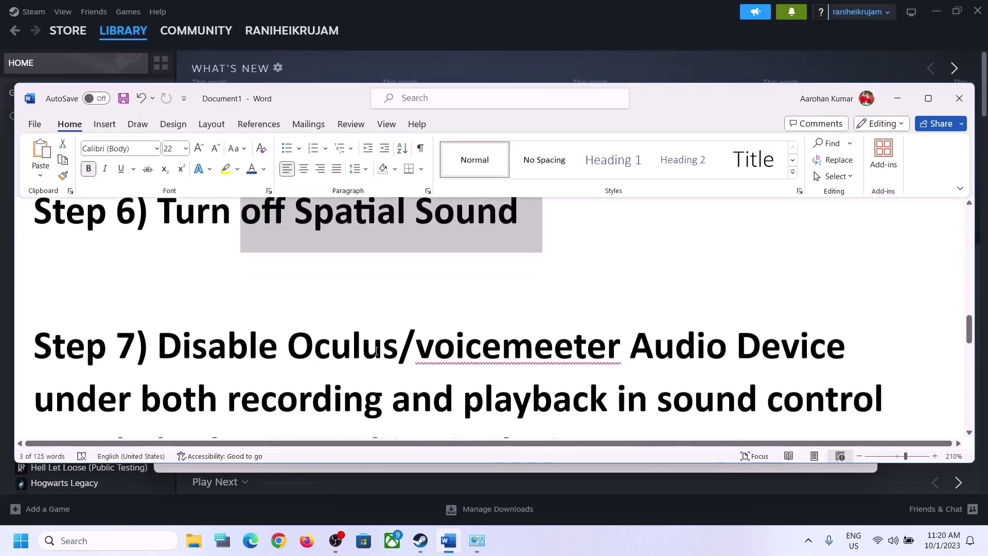
scroll(376, 351, "up", 1)
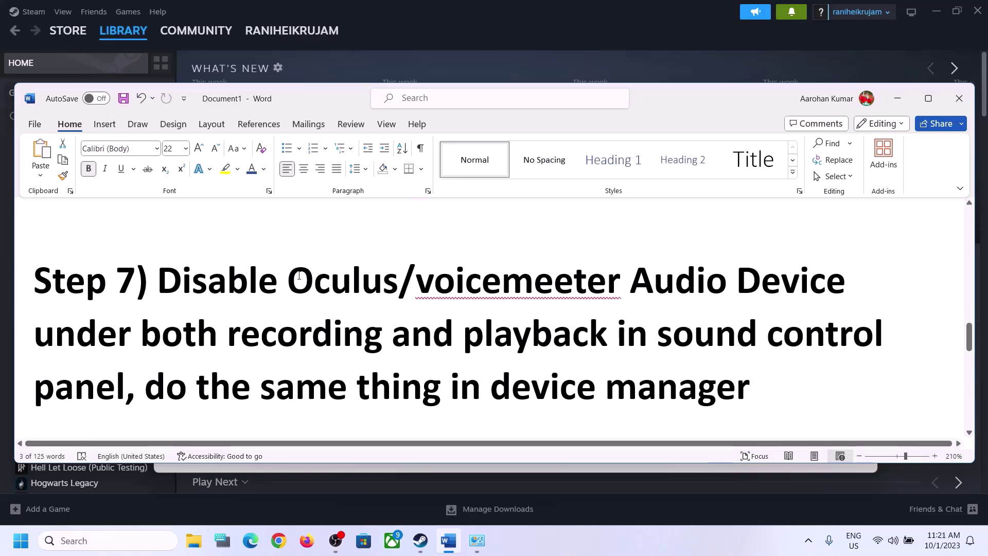
left_click_drag(290, 274, 622, 281)
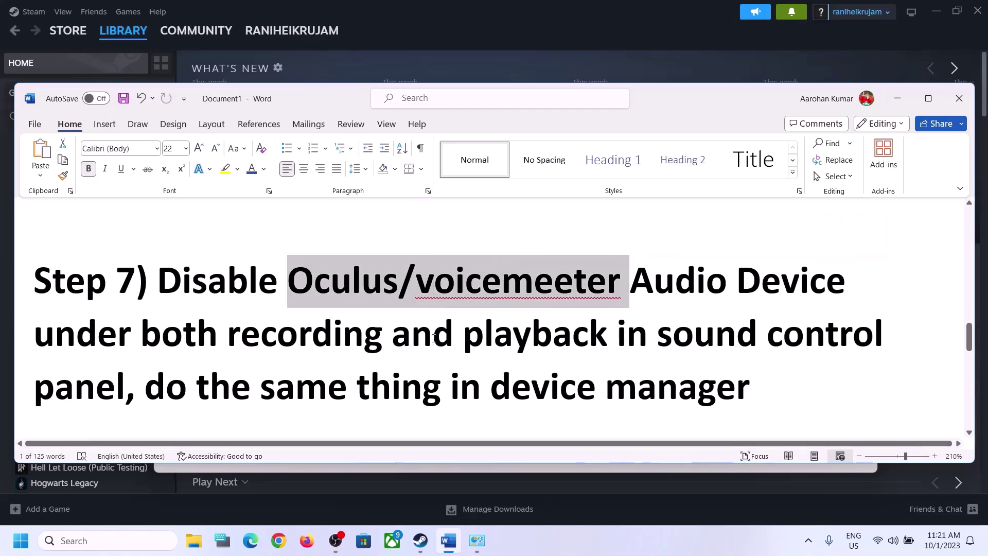
left_click(343, 334)
left_click_drag(518, 338, 573, 334)
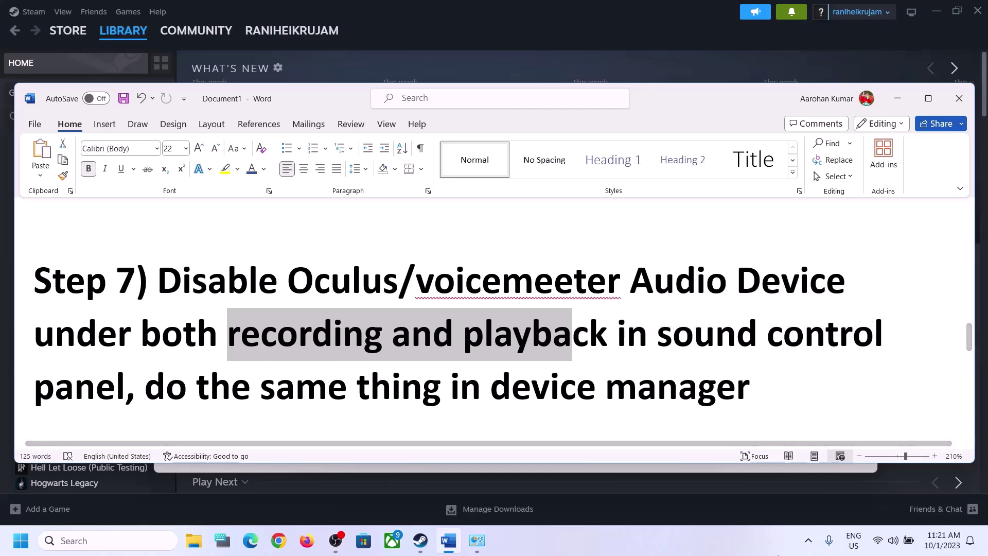
- Search Windows for "control" and open the Sound settings under Control Panel's Hardware and Sound category
left_click(110, 540)
type("c")
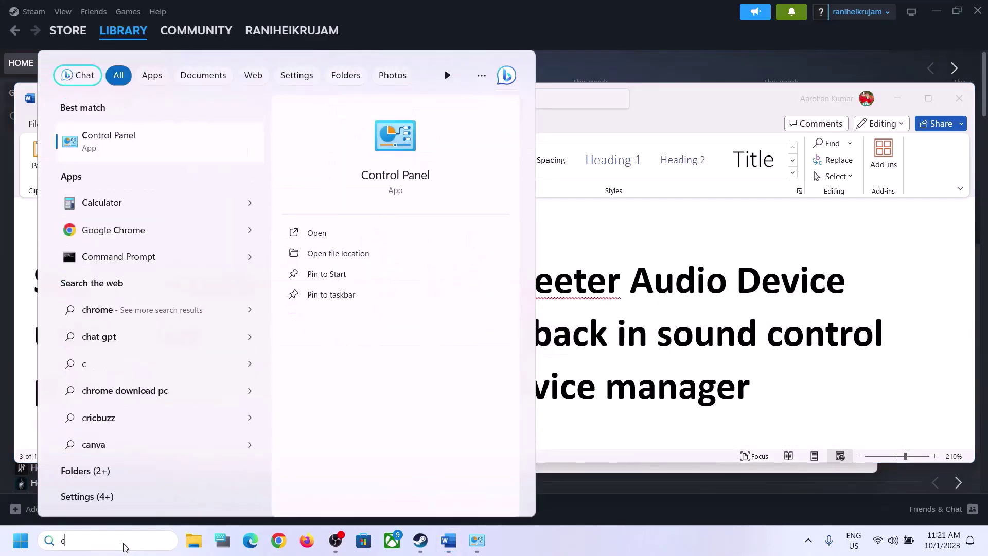
type("ontrol")
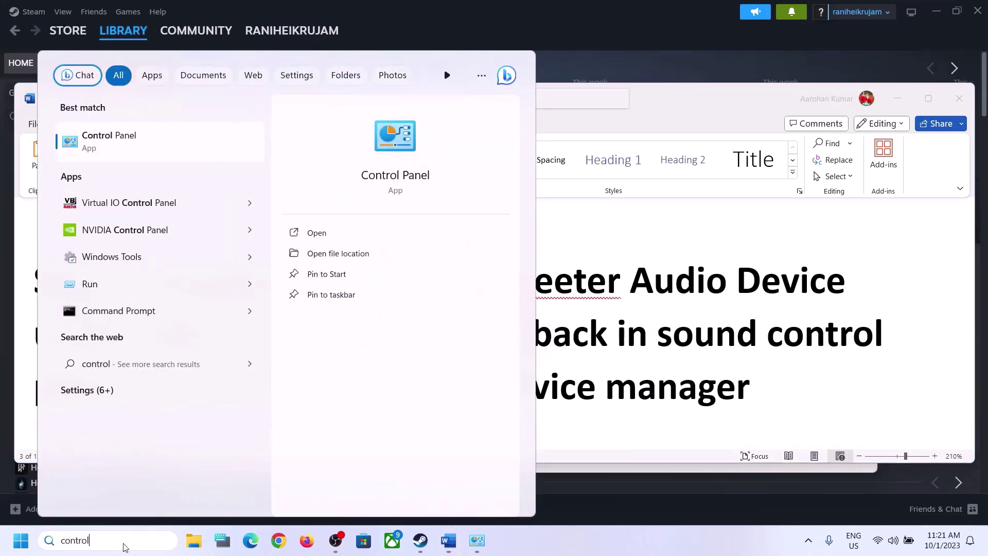
left_click(131, 135)
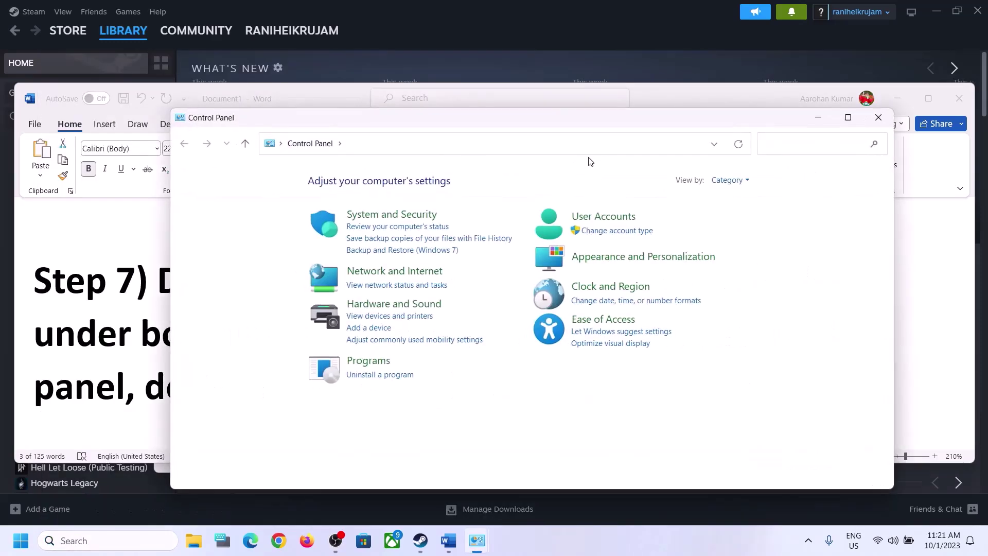
left_click(407, 305)
left_click(354, 255)
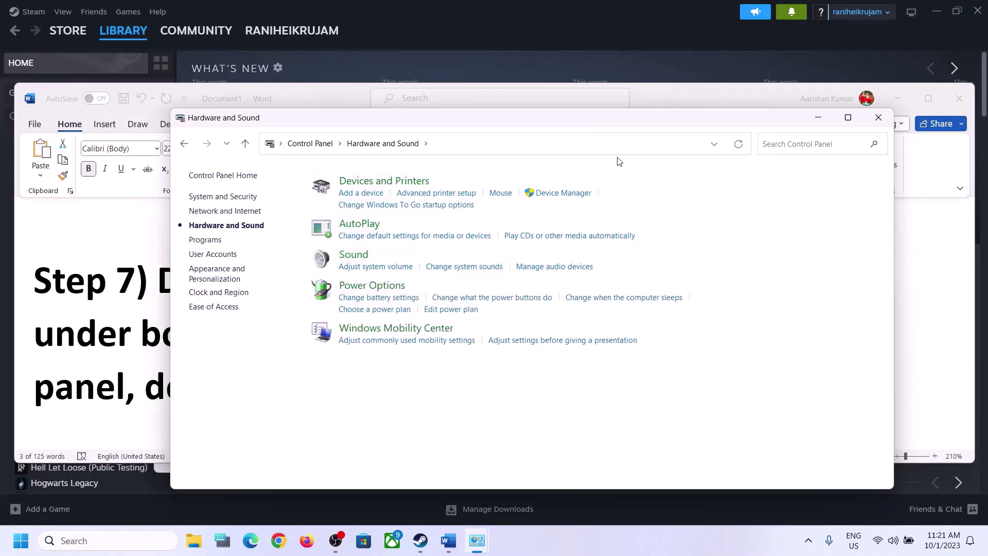
left_click_drag(250, 52, 565, 105)
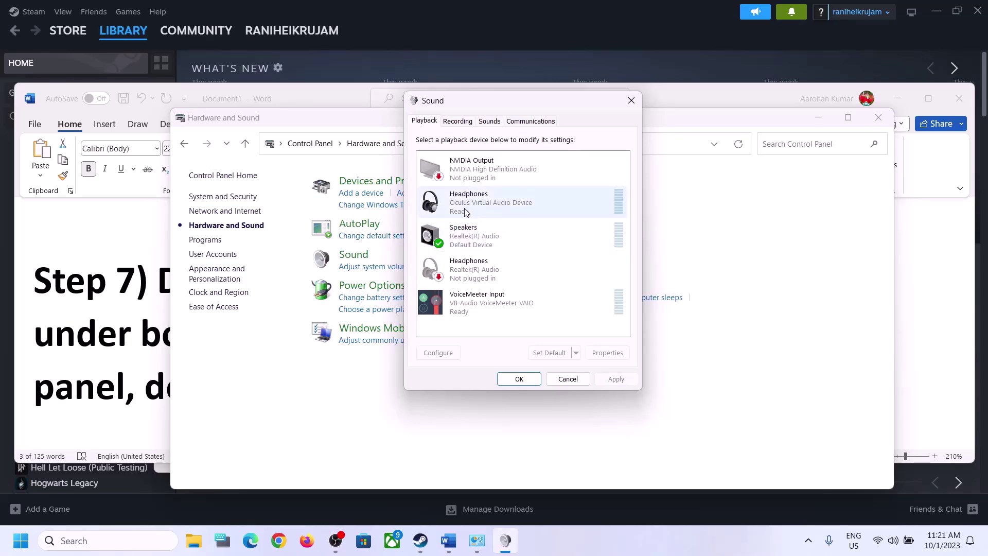
- Disable the Oculus Virtual Audio Device headphones and the Realtek headphones among the playback devices
left_click(489, 208)
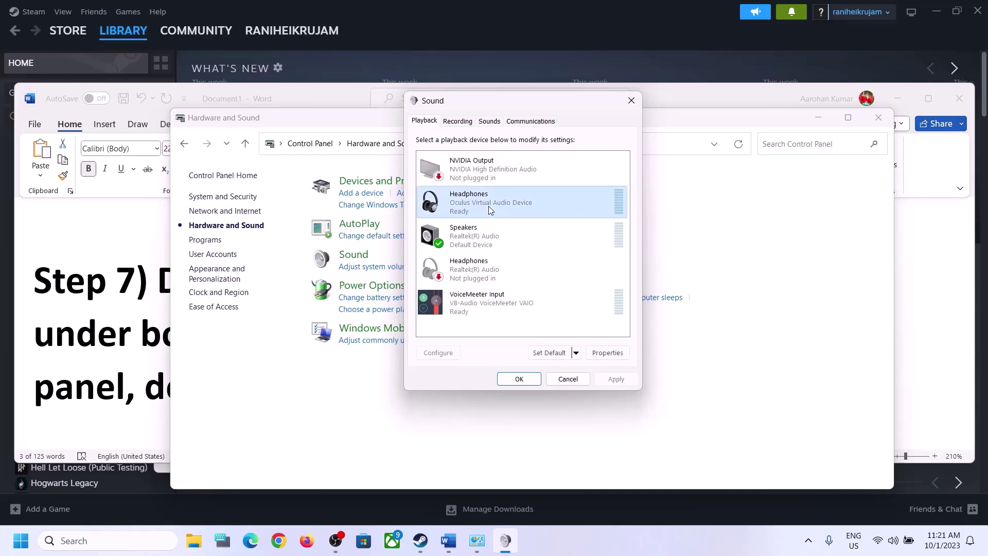
right_click(489, 205)
left_click(520, 228)
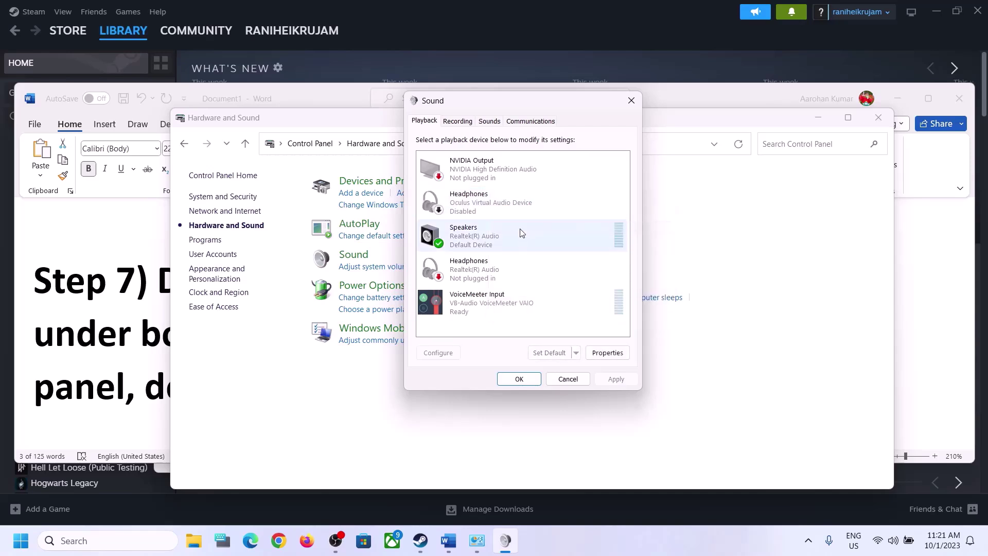
left_click(464, 281)
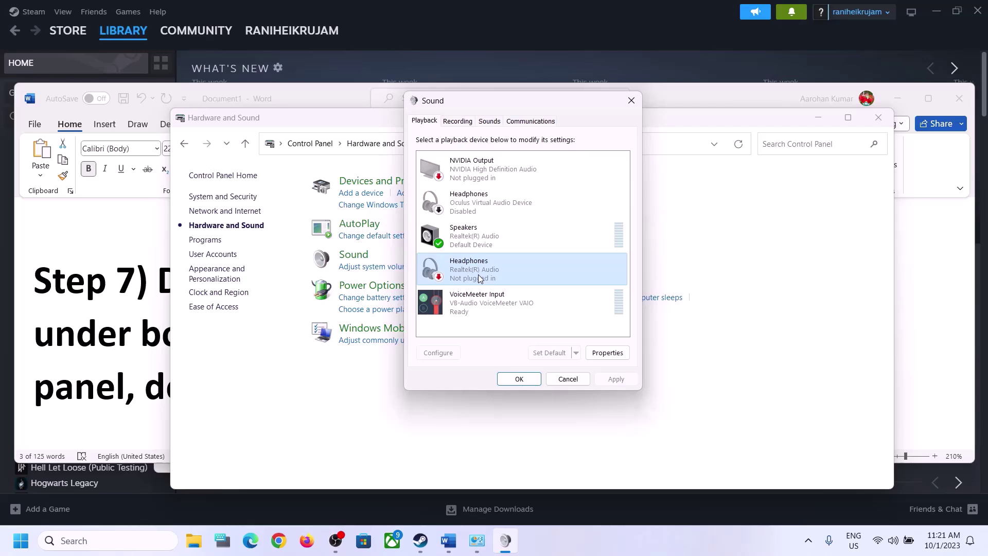
right_click(478, 273)
left_click(518, 294)
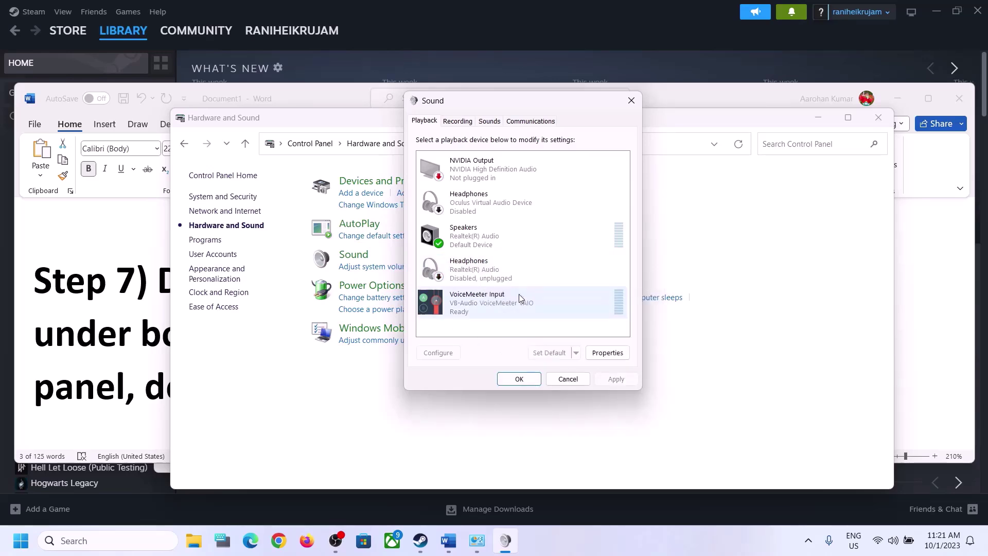
- Disable the VoiceMeeter Input and NVIDIA Output playback devices
left_click(472, 306)
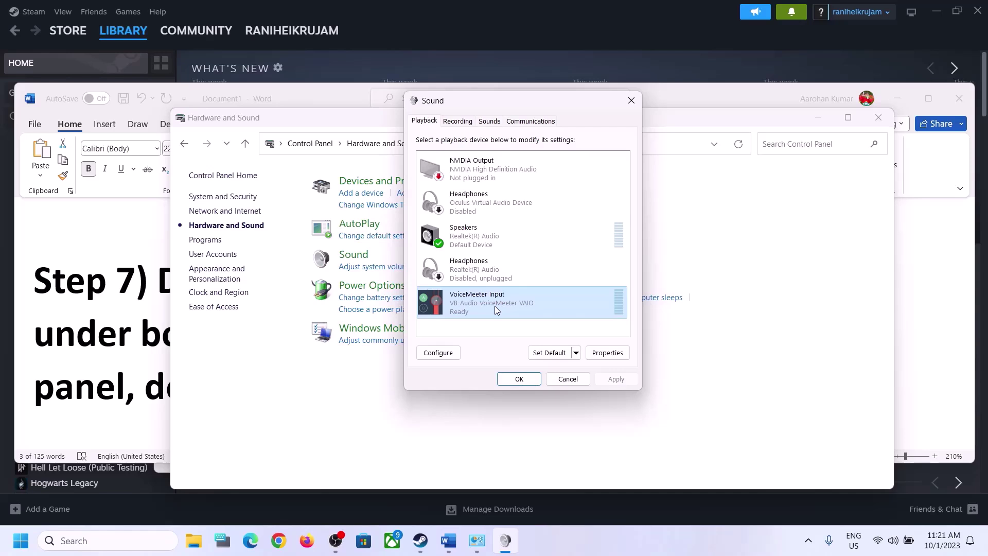
right_click(496, 306)
left_click(533, 341)
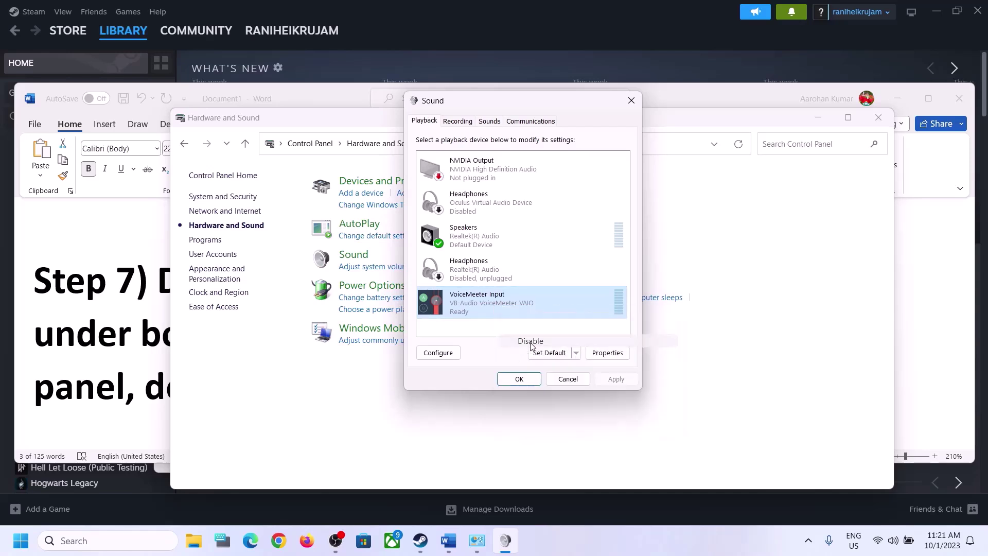
left_click(471, 243)
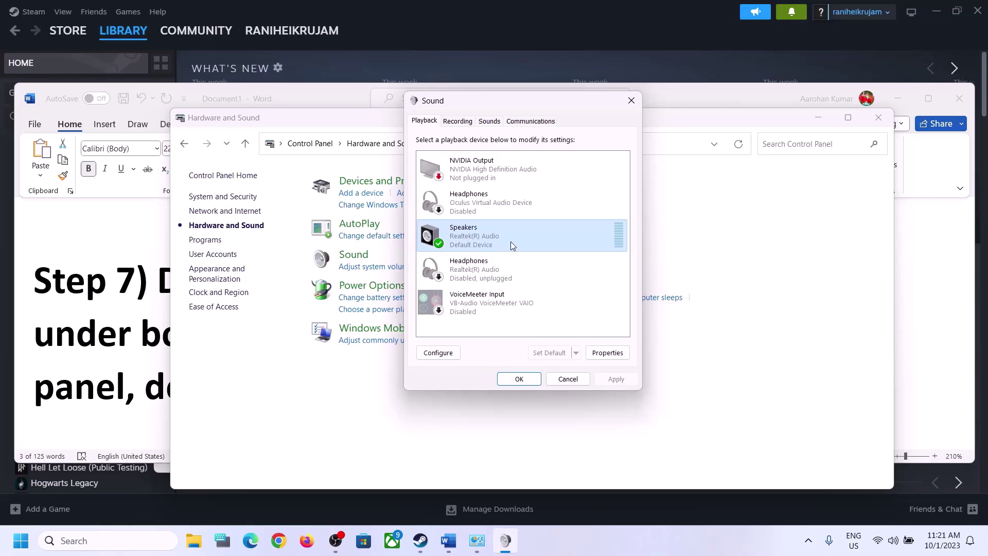
left_click(488, 171)
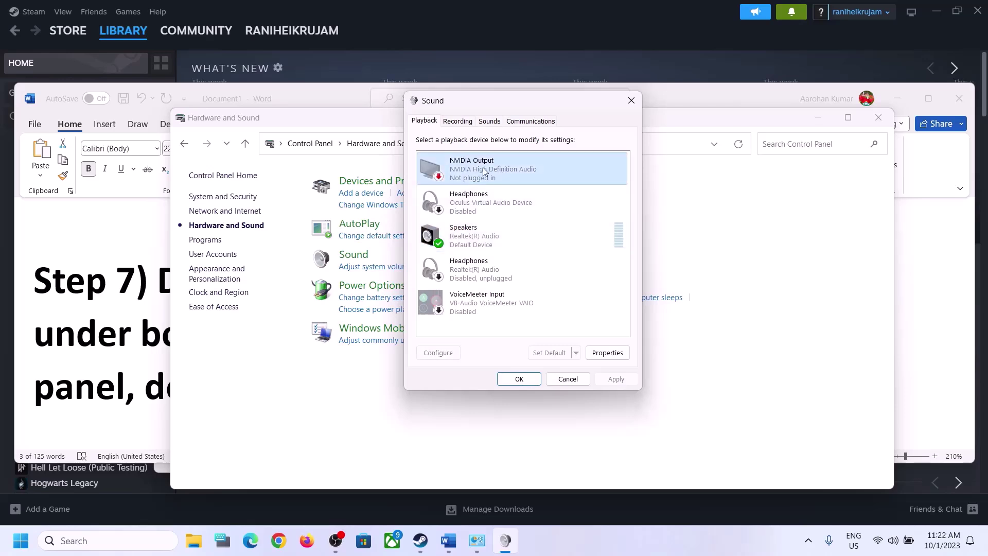
right_click(485, 171)
left_click(516, 188)
- Check the options of the default Realtek Speakers without changing them and close the Sound dialog
left_click(464, 246)
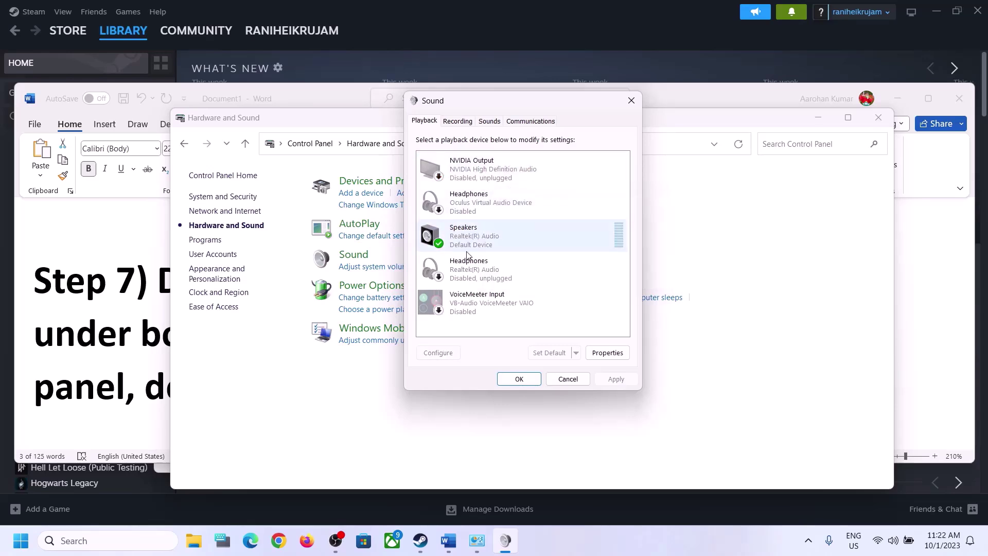
right_click(495, 242)
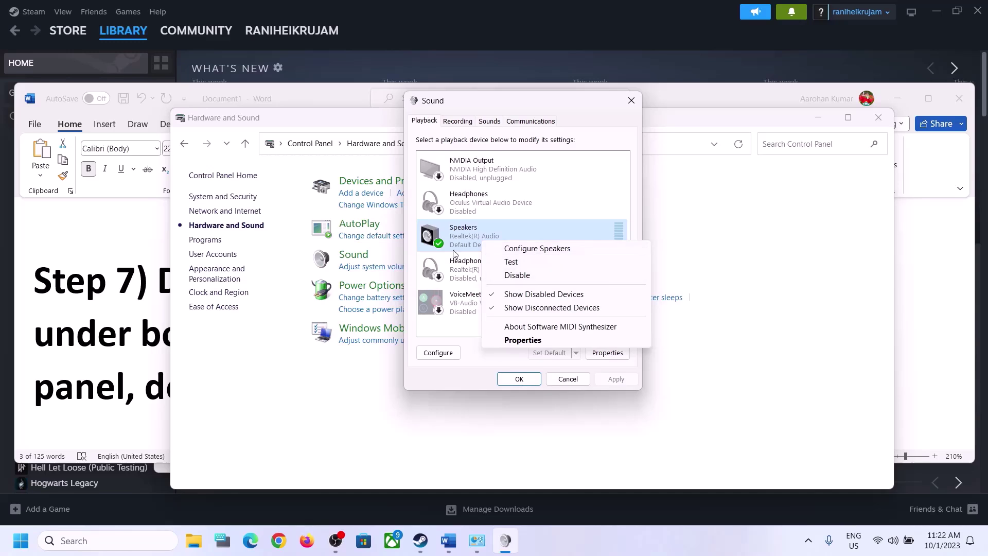
left_click(449, 240)
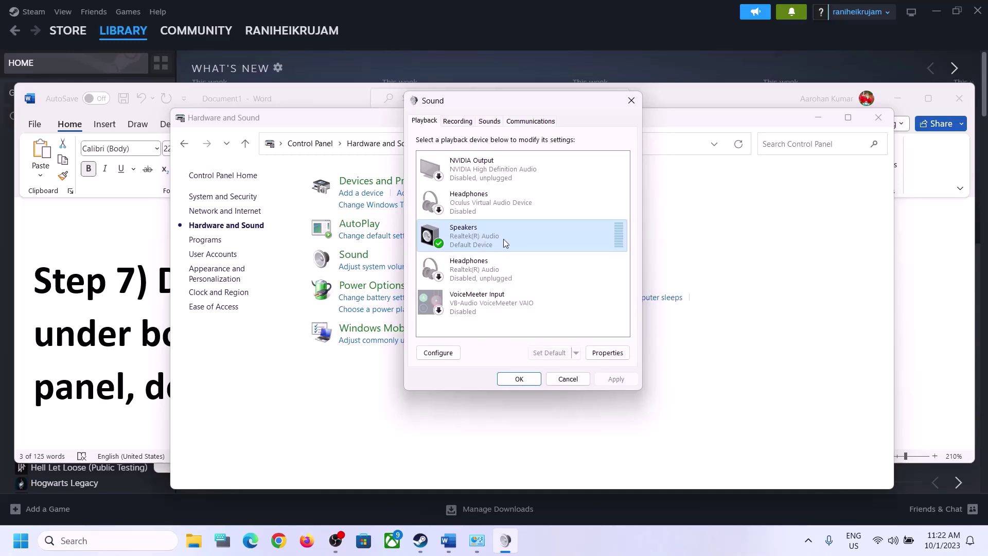
left_click(631, 100)
- Open Device Manager and expand the Sound, video and game controllers category
right_click(24, 543)
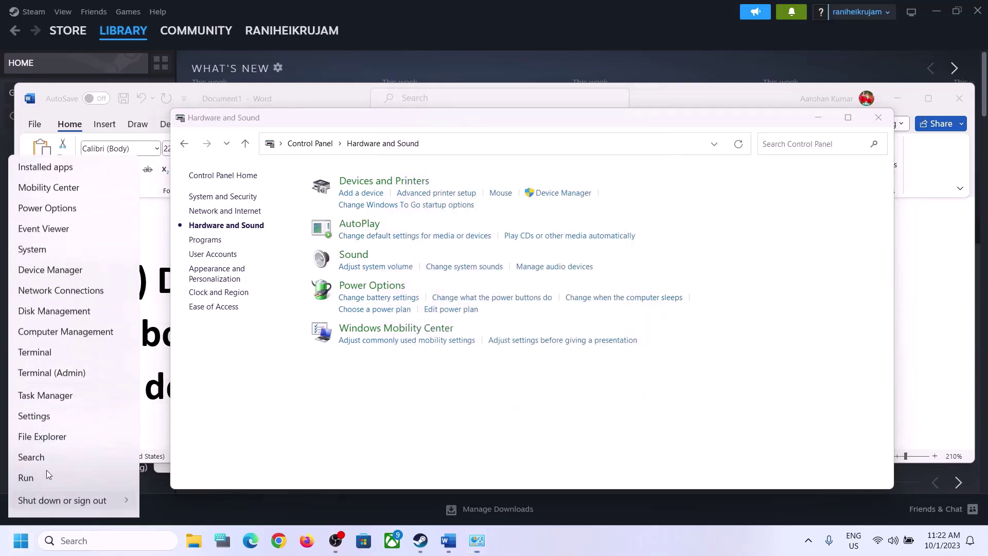
left_click(83, 254)
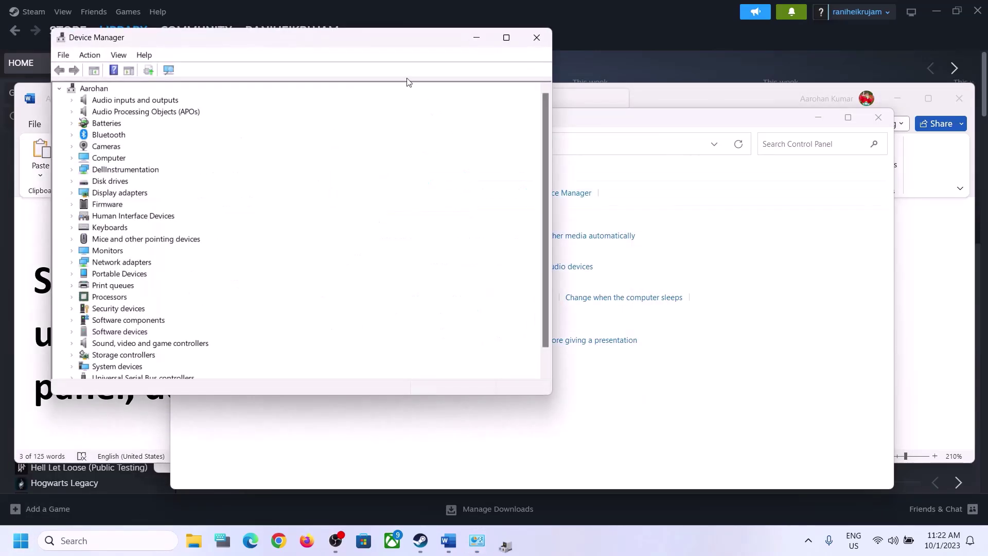
left_click_drag(399, 39, 684, 86)
scroll(512, 308, "down", 1)
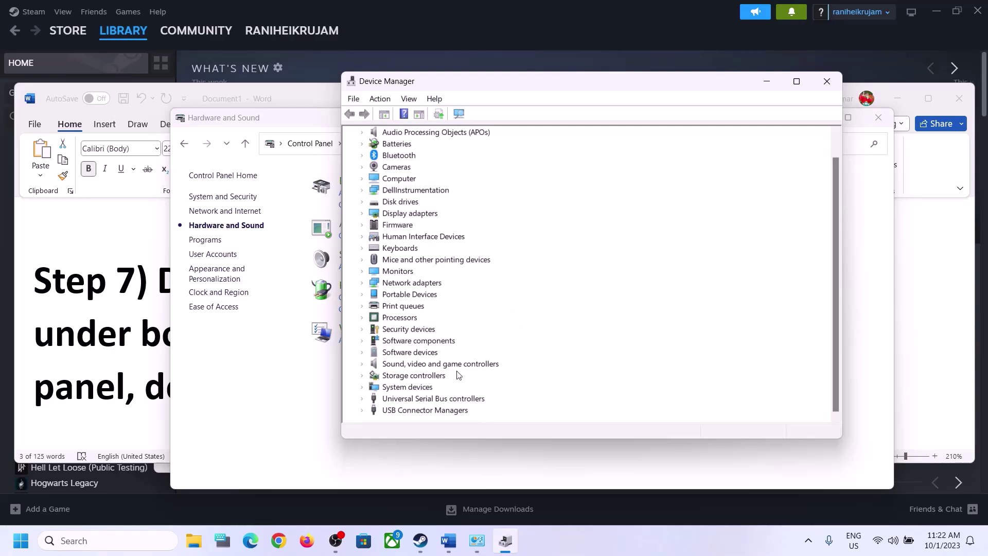
left_click(440, 368)
left_click(362, 364)
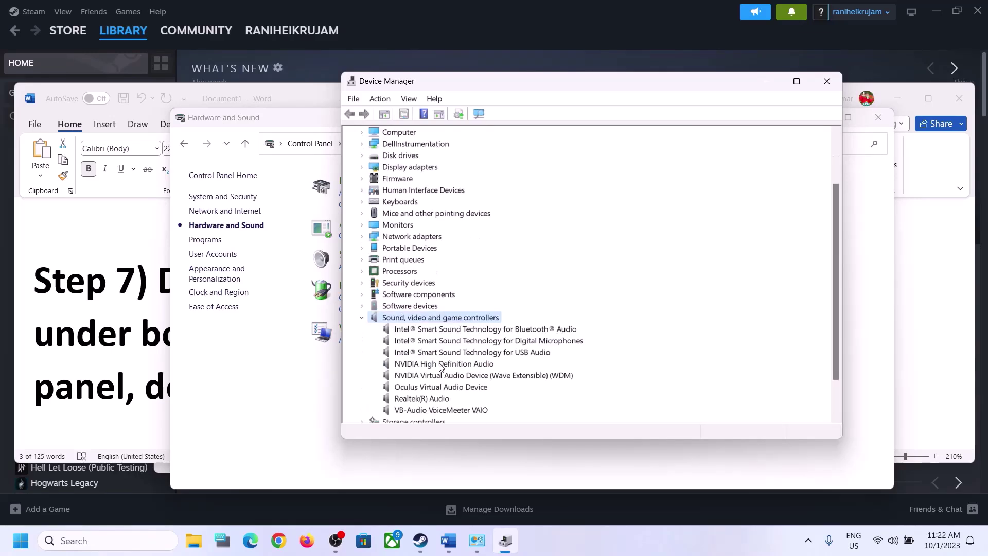
scroll(501, 366, "down", 1)
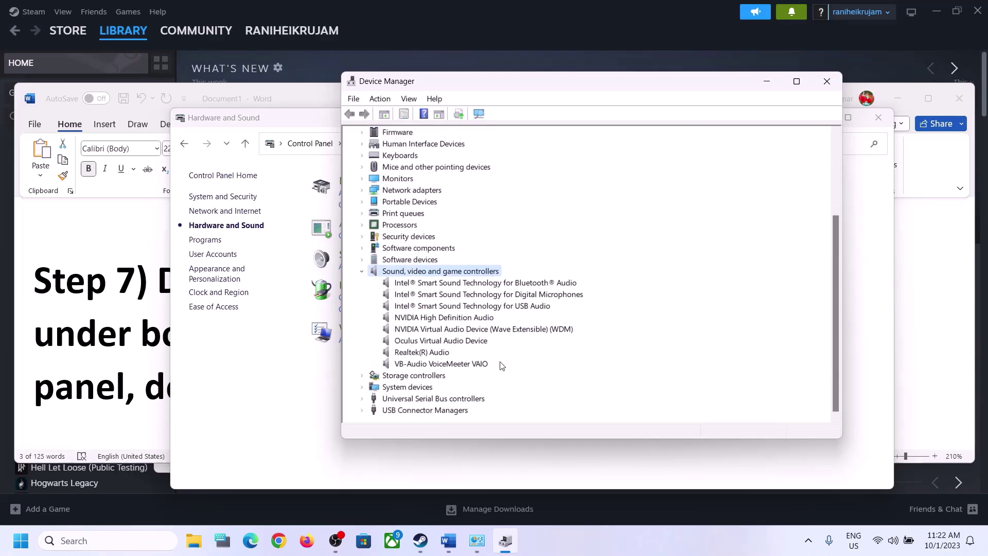
- Disable the VB-Audio VoiceMeeter VAIO device in Device Manager and confirm
left_click(418, 354)
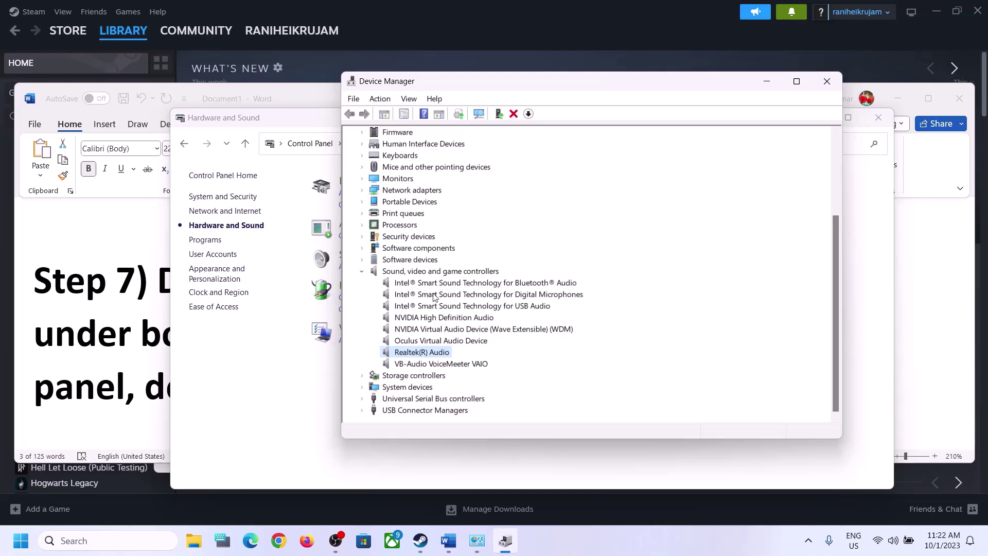
left_click(428, 364)
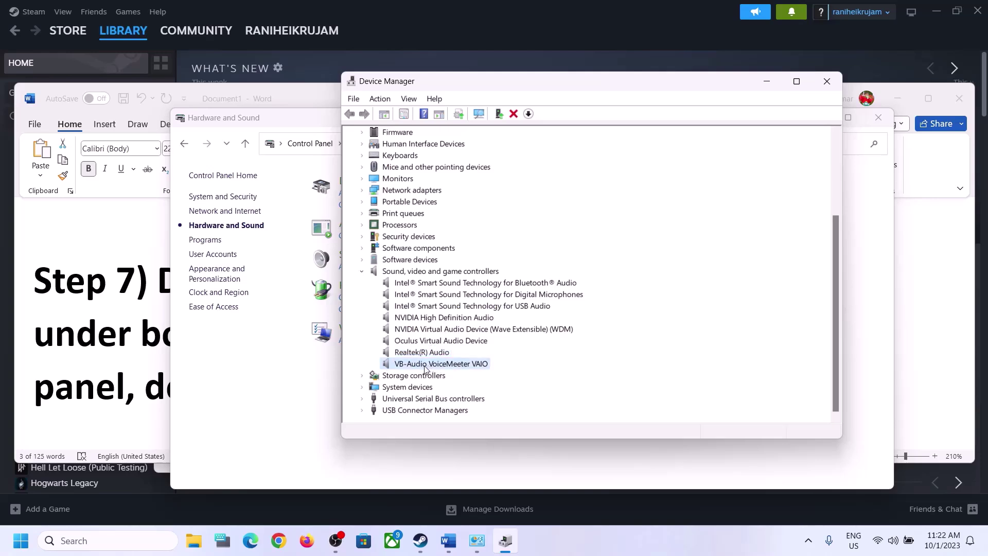
right_click(456, 370)
left_click(513, 391)
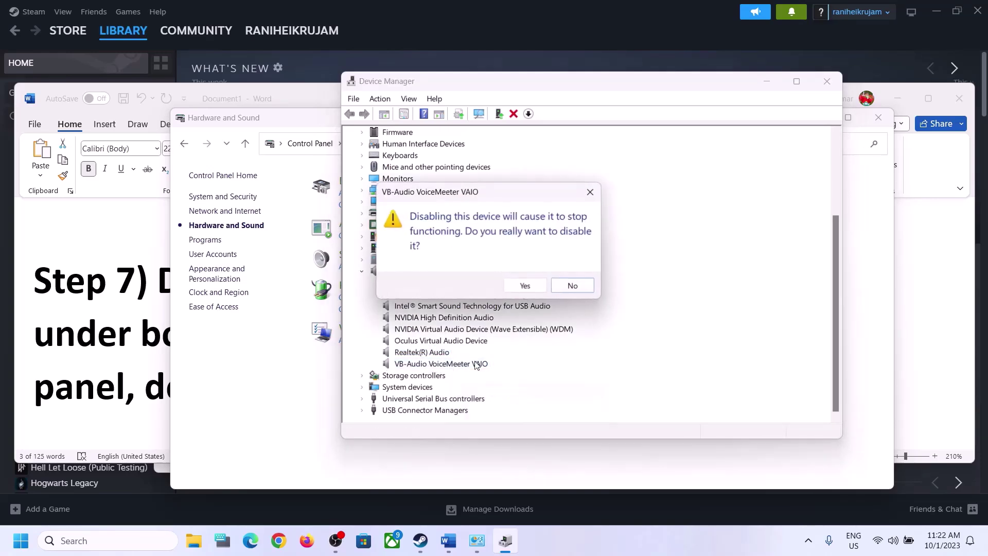
left_click(522, 286)
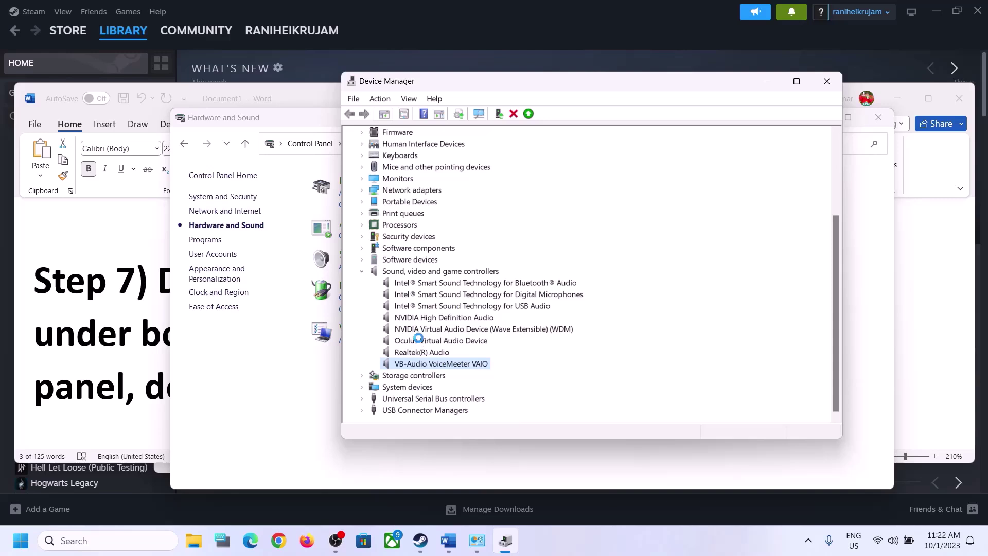
- Disable the Oculus Virtual Audio Device under Sound, video and game controllers and confirm
left_click(430, 390)
right_click(434, 391)
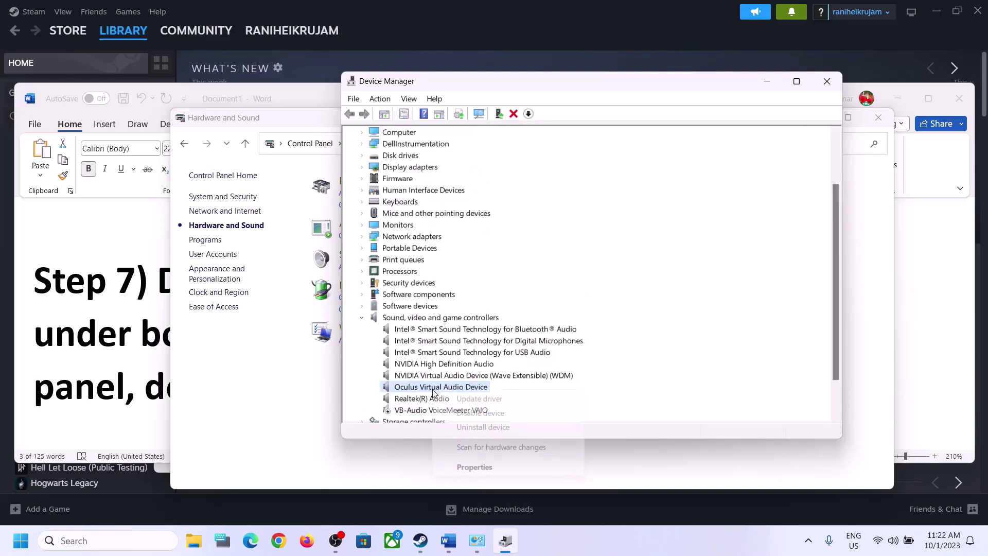
left_click(483, 415)
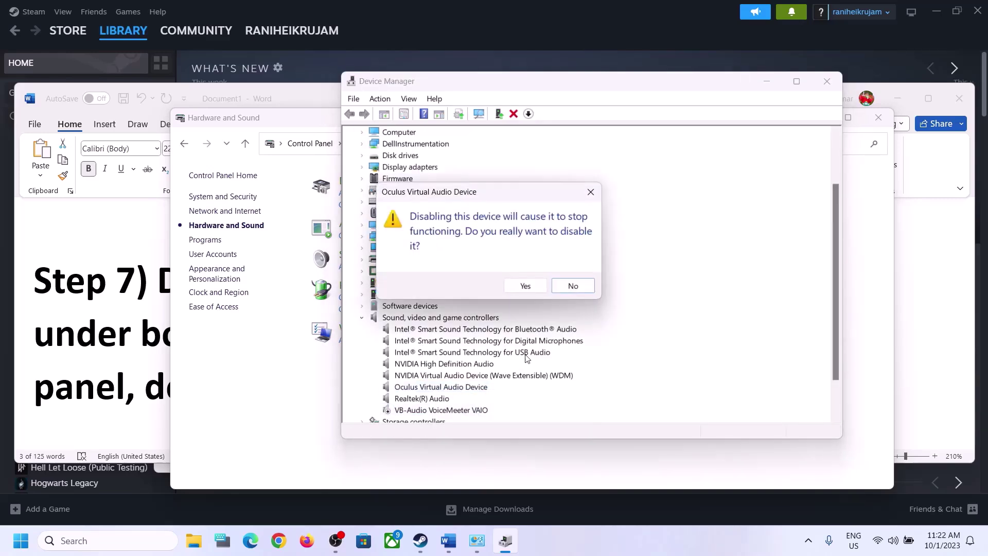
left_click(516, 288)
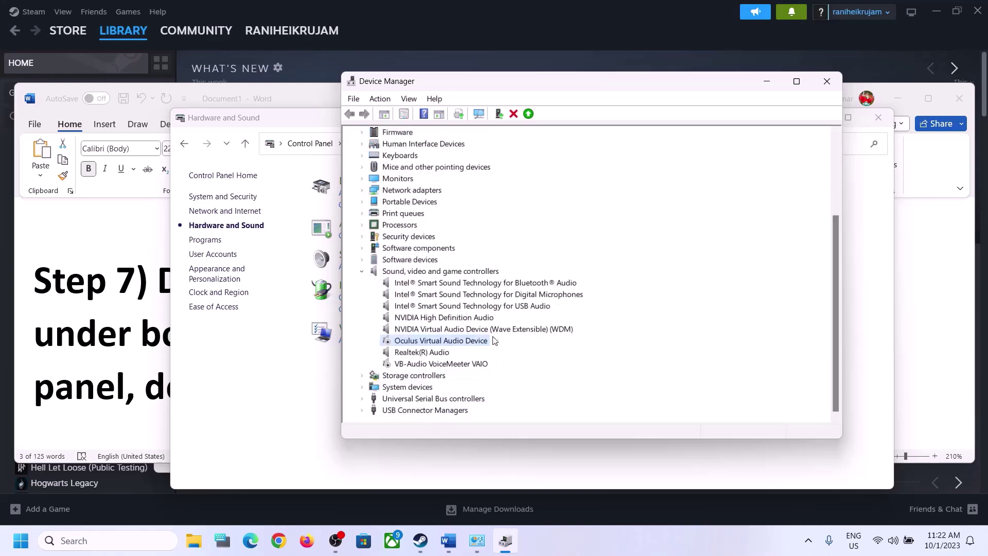
- Disable the NVIDIA Virtual Audio Device (Wave Extensible) (WDM) and confirm
left_click(453, 330)
right_click(453, 330)
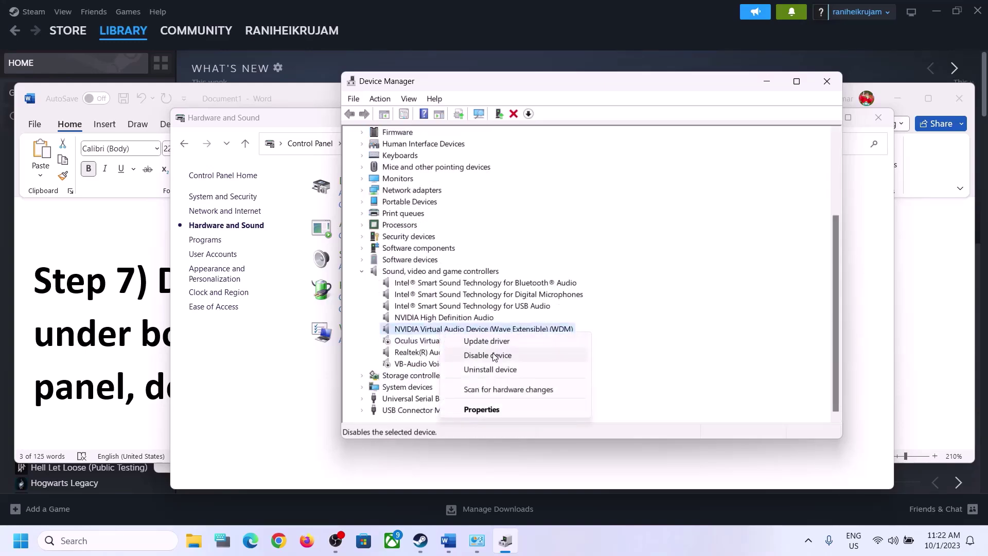
left_click(498, 356)
left_click(525, 287)
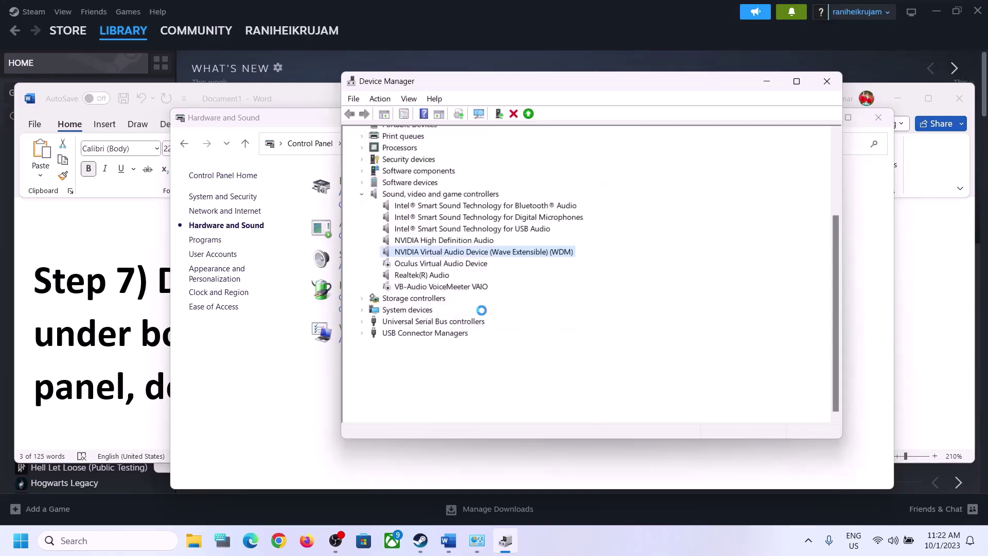
- Disable the NVIDIA High Definition Audio device, leave Realtek(R) Audio enabled, and close Device Manager
left_click(426, 398)
right_click(426, 398)
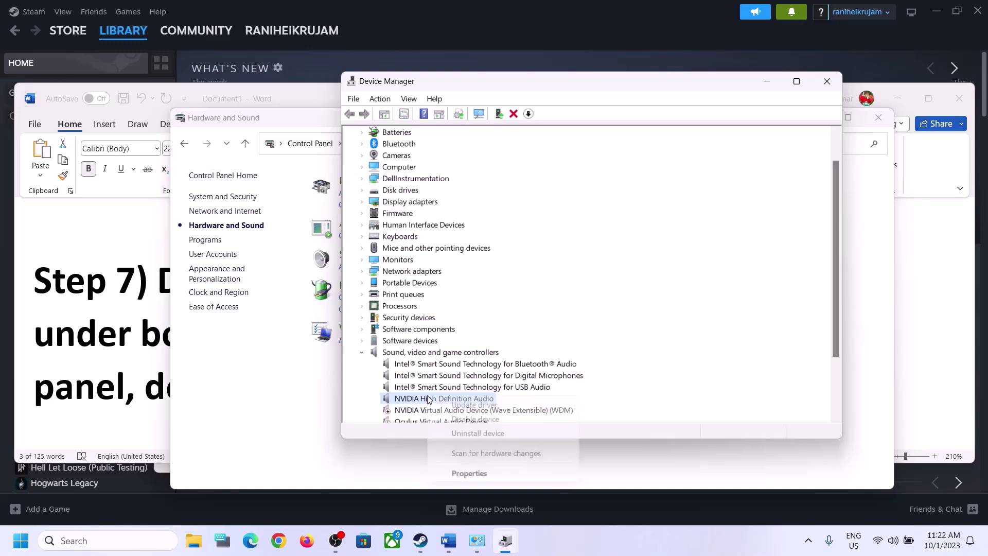
left_click(481, 422)
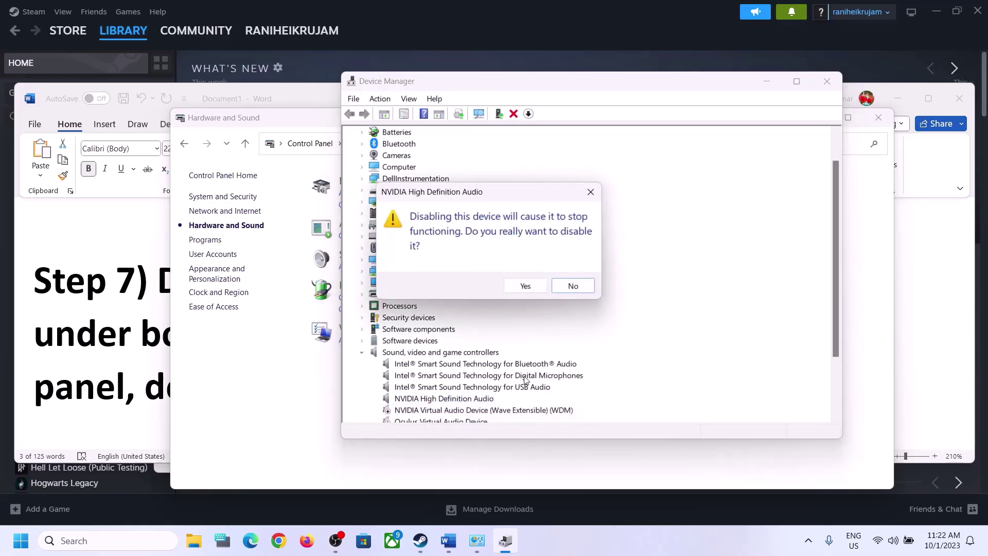
left_click(531, 290)
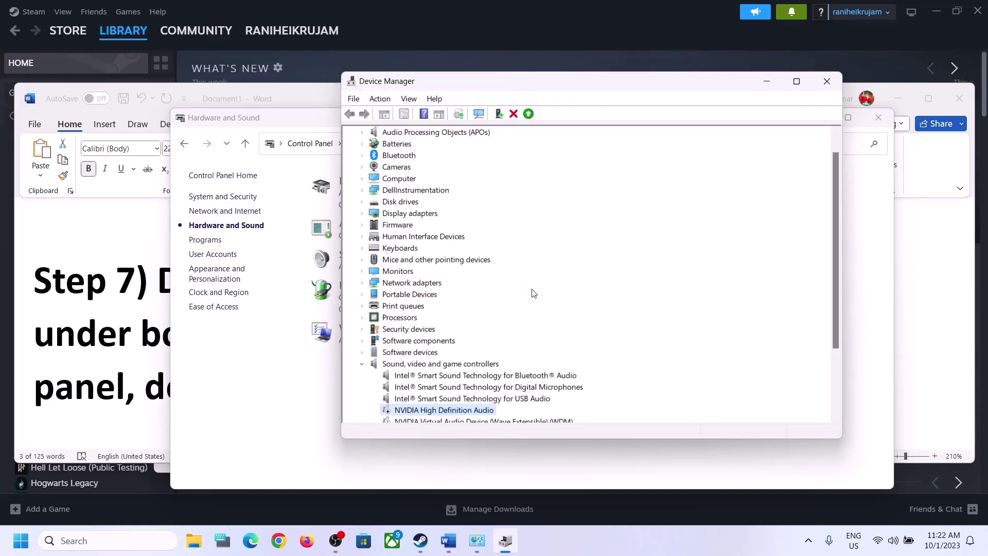
scroll(532, 304, "down", 3)
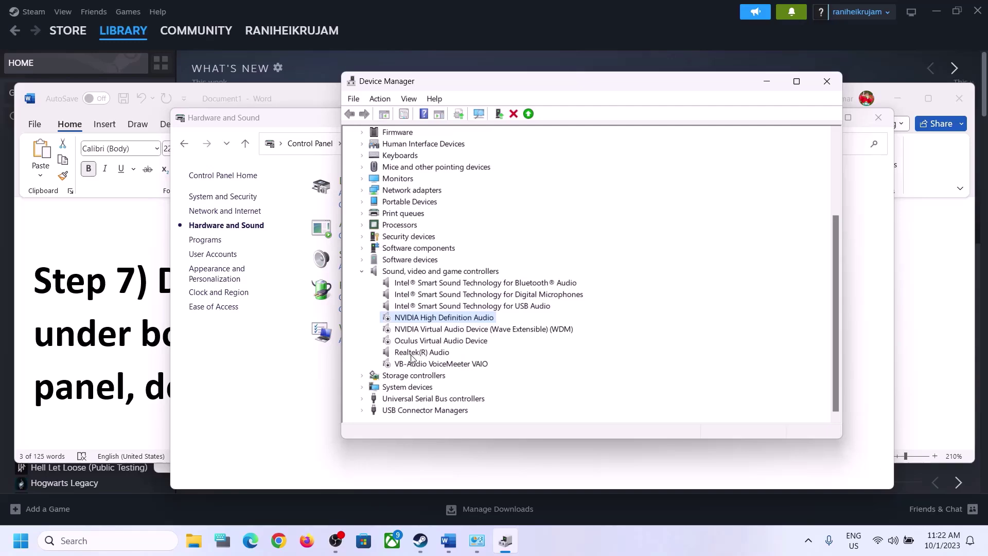
left_click(412, 354)
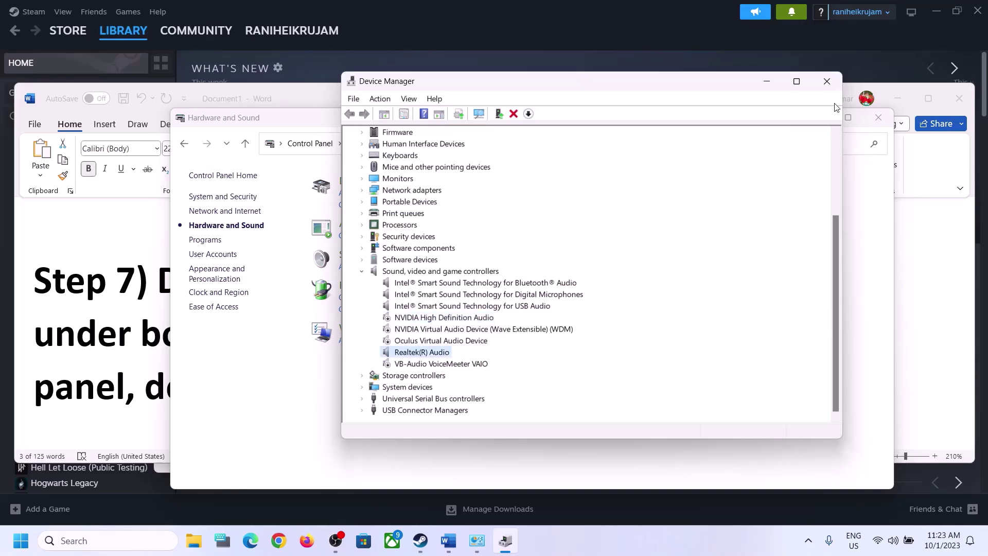
left_click(827, 81)
- Switch to the Word document and copy the shell command listed under Step 8, Uncheck Handsfree Telephony
left_click(82, 342)
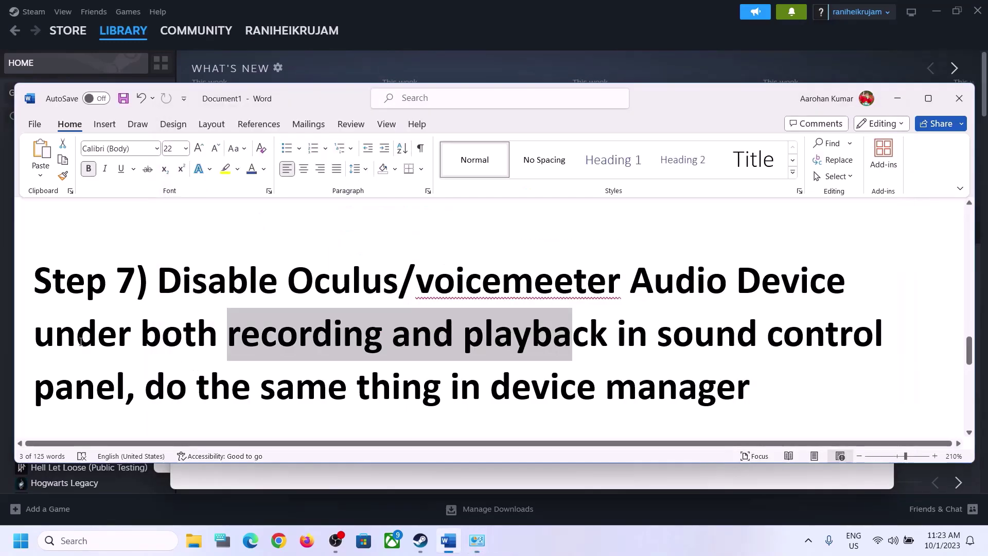
scroll(481, 346, "down", 2)
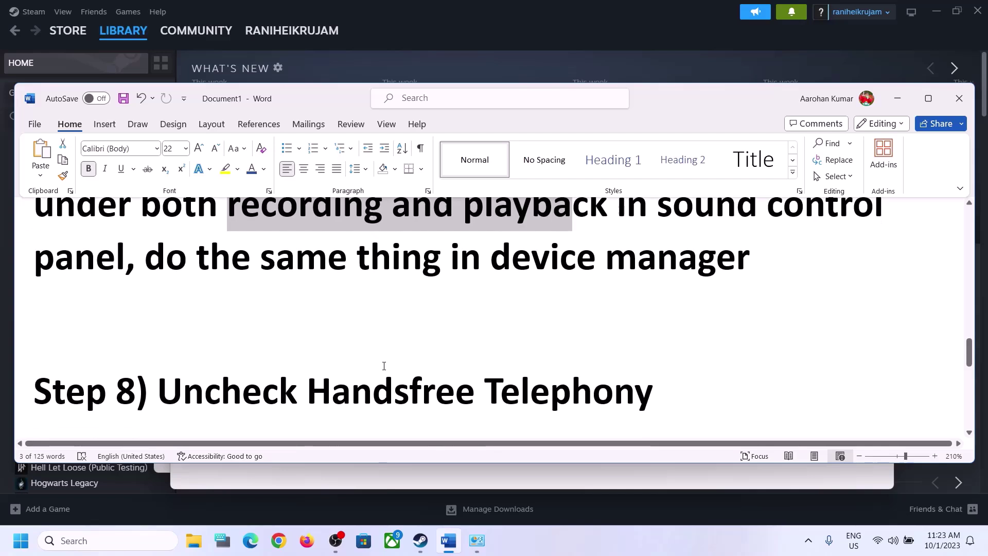
scroll(384, 366, "down", 2)
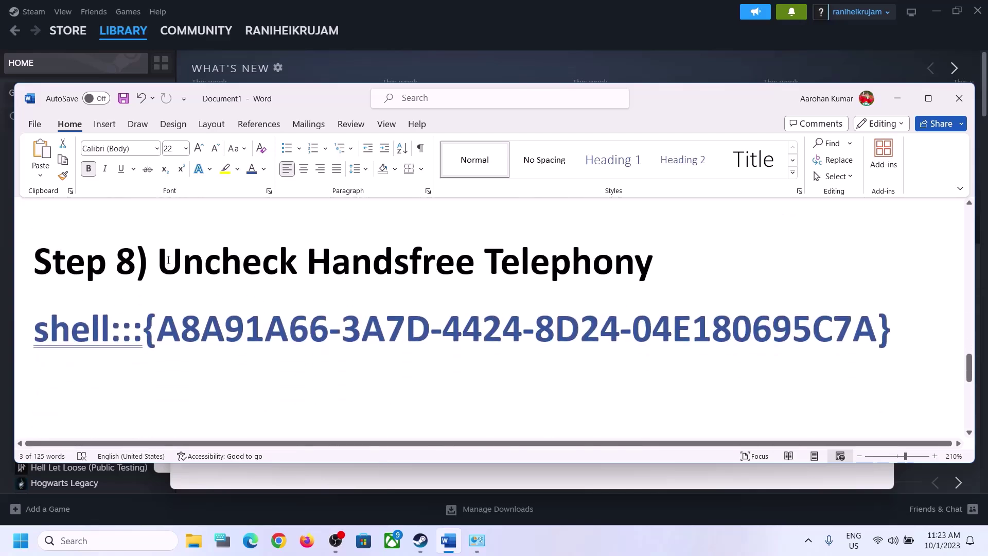
left_click_drag(169, 260, 614, 265)
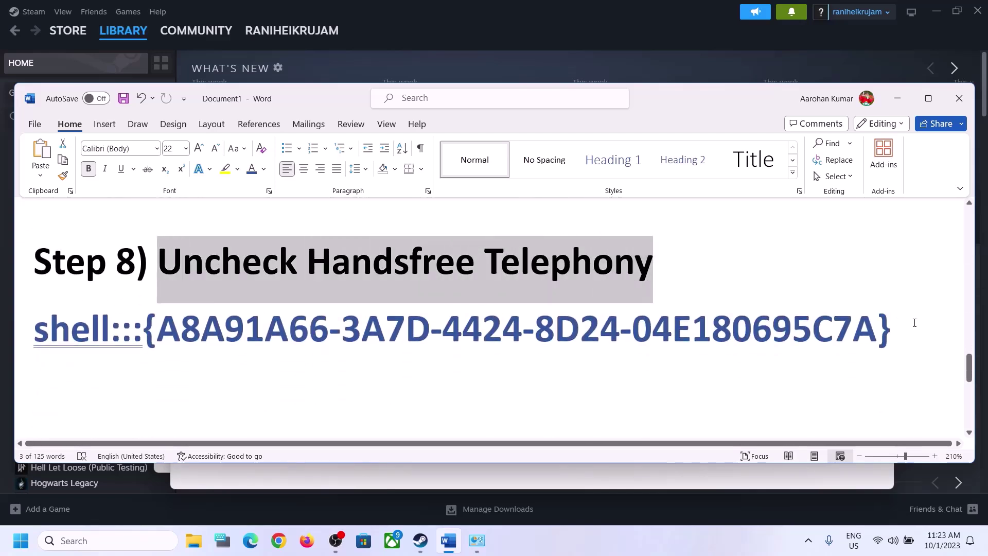
left_click_drag(915, 323, 33, 330)
right_click(94, 333)
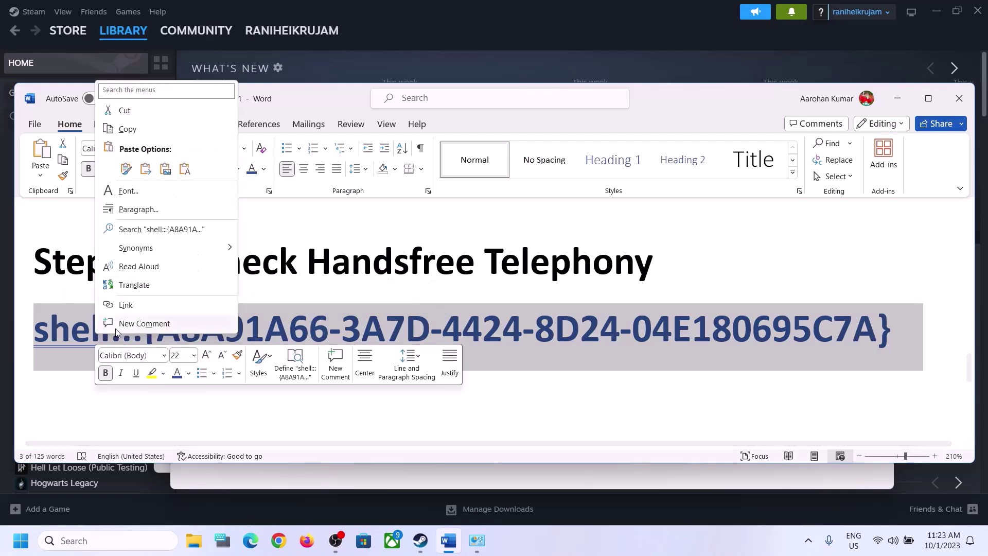
left_click(135, 132)
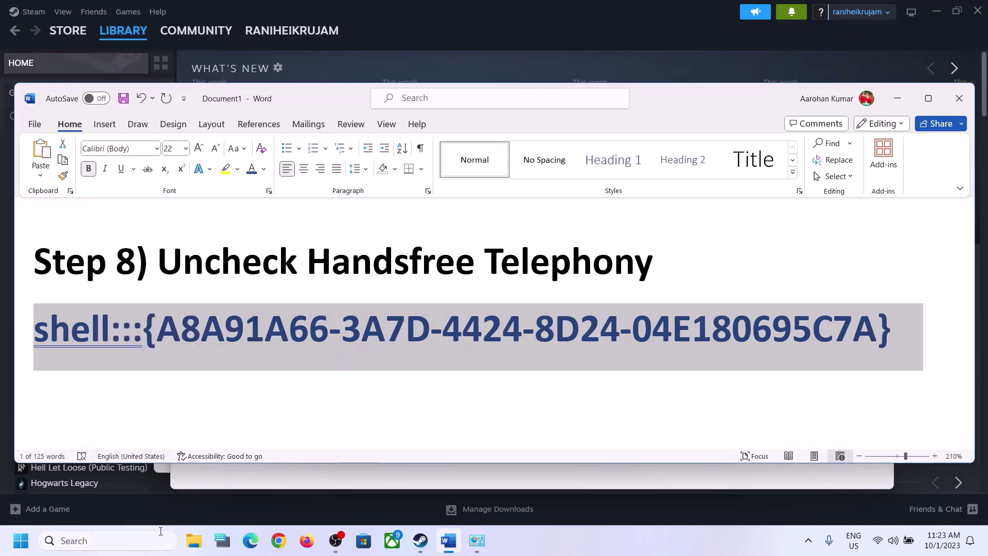
- Open Devices and Printers by running the copied command shell:::{A8A91A66-3A7D-4424-8D24-04E180695C7A} from the Run dialog
left_click(137, 542)
type("run")
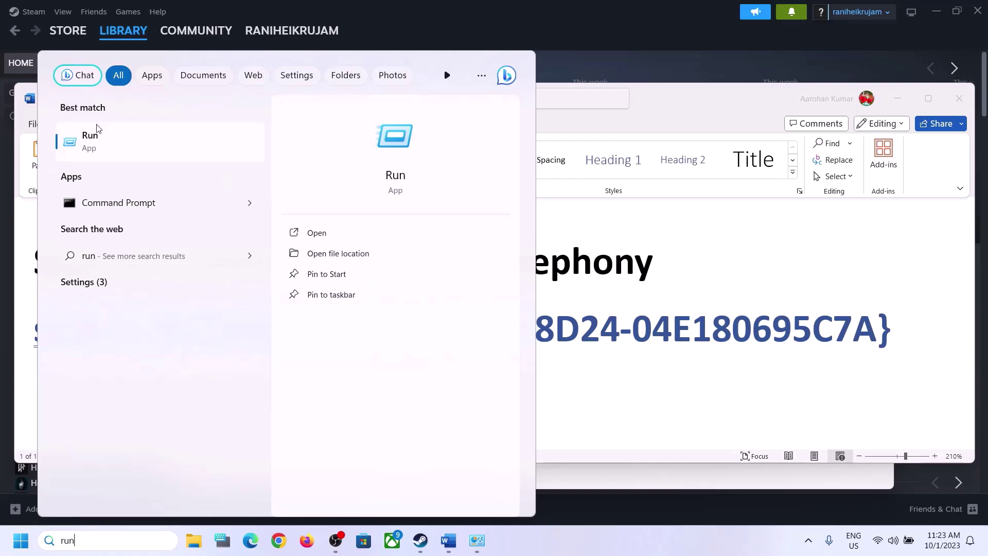
left_click(96, 130)
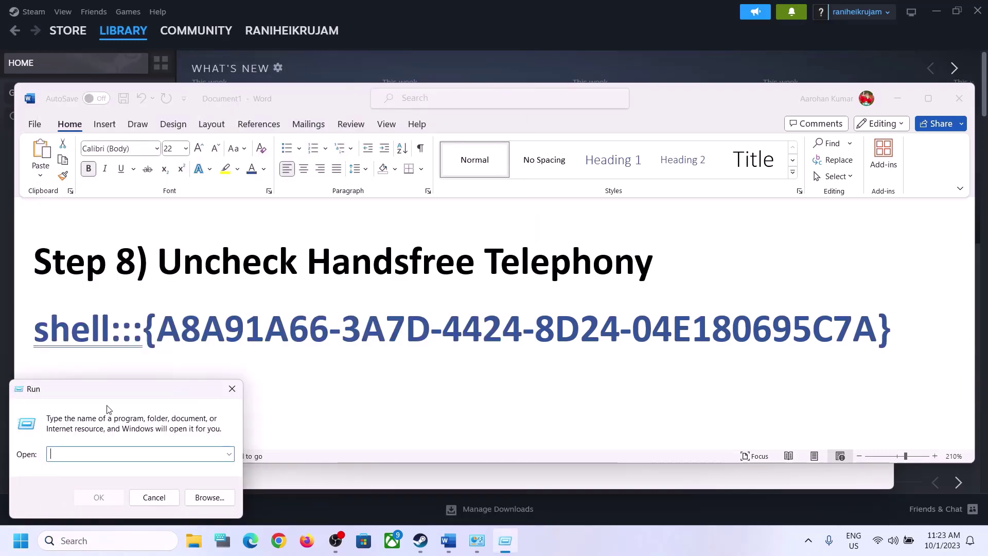
key("ctrl+v")
left_click(98, 497)
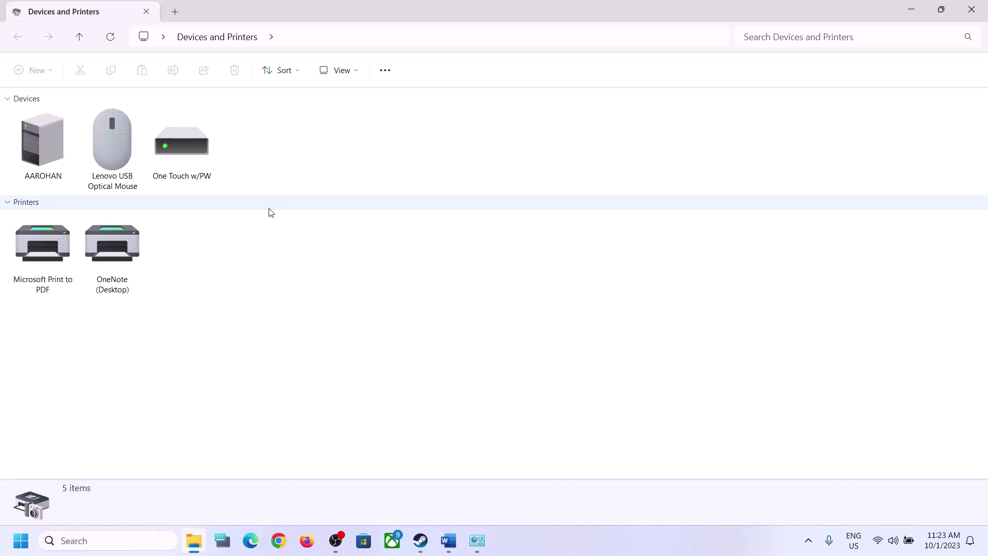
- Turn off the Handsfree Telephony service in the iBall SoundStar Bluetooth headset's properties and apply the change
left_click(638, 548)
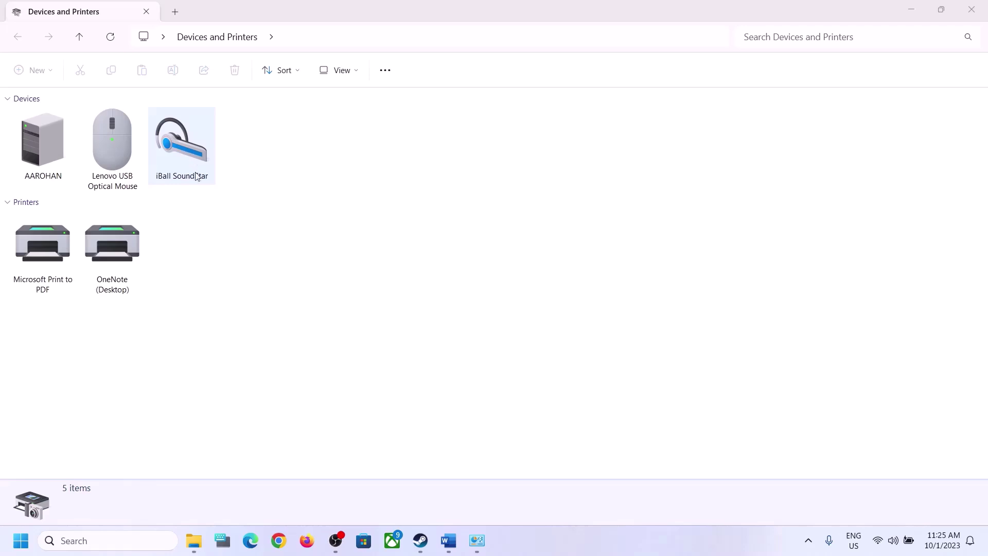
right_click(187, 154)
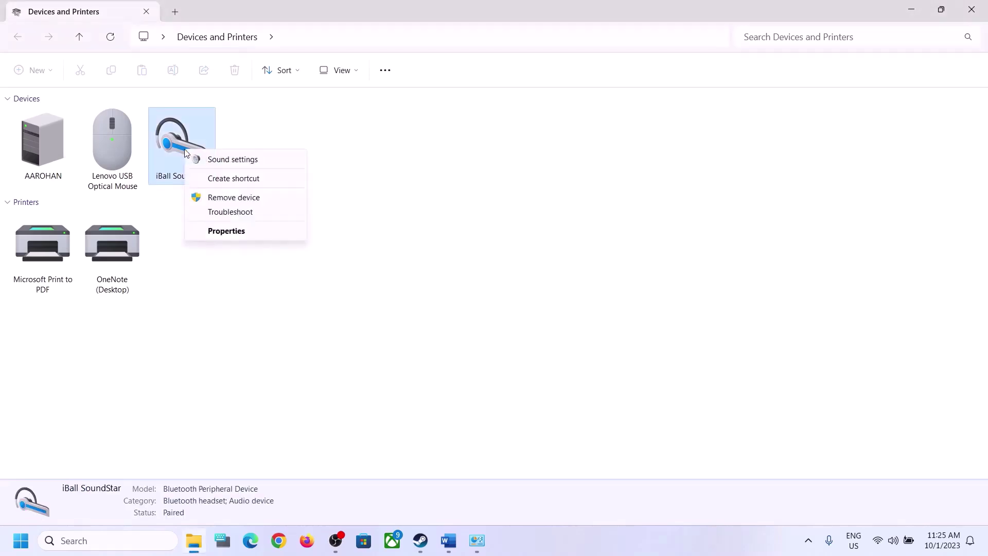
left_click(229, 230)
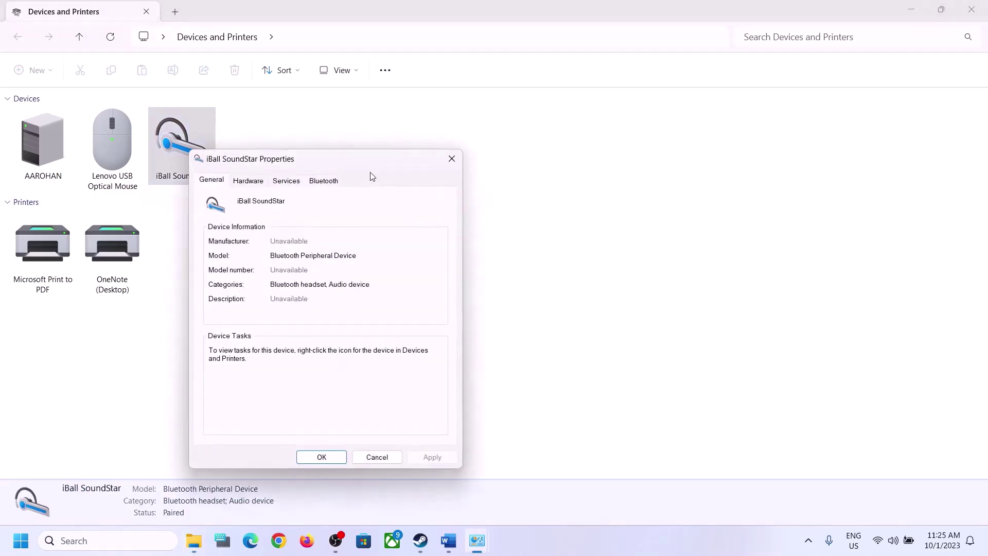
left_click_drag(363, 166, 521, 160)
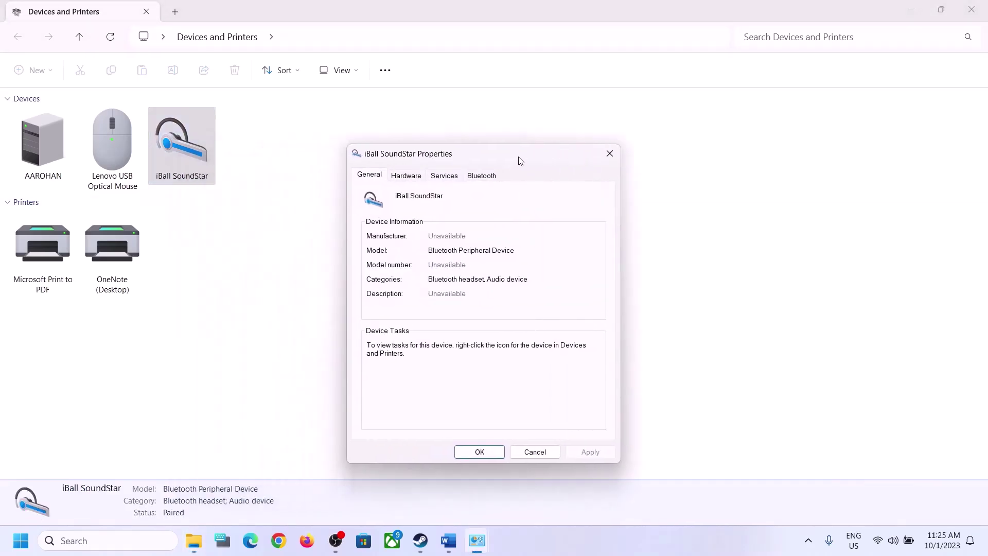
left_click(447, 175)
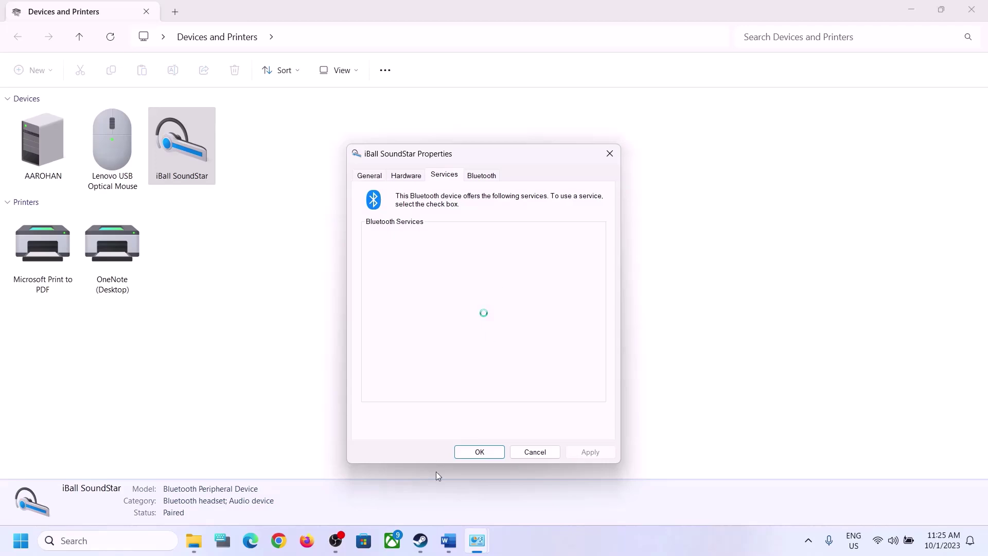
left_click(454, 540)
left_click(454, 541)
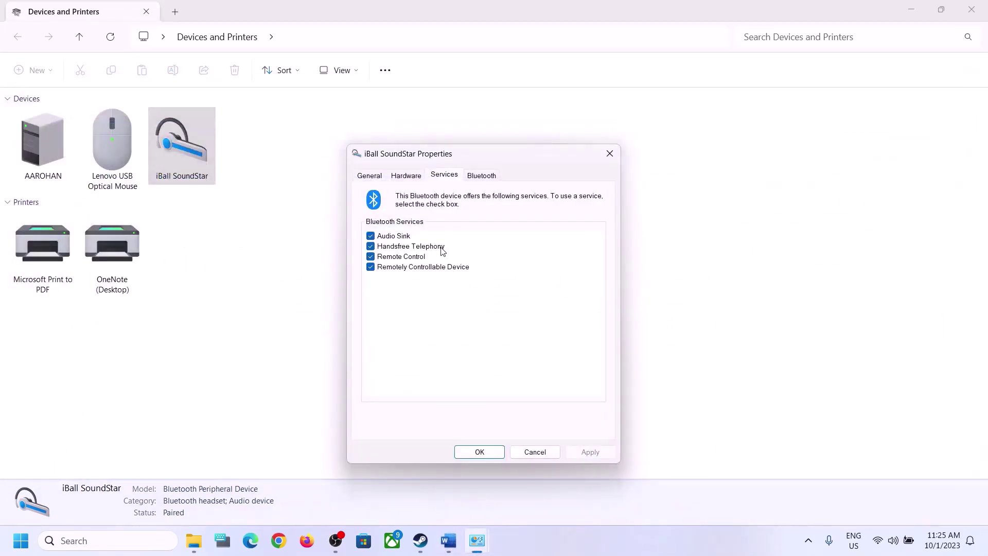
left_click(371, 246)
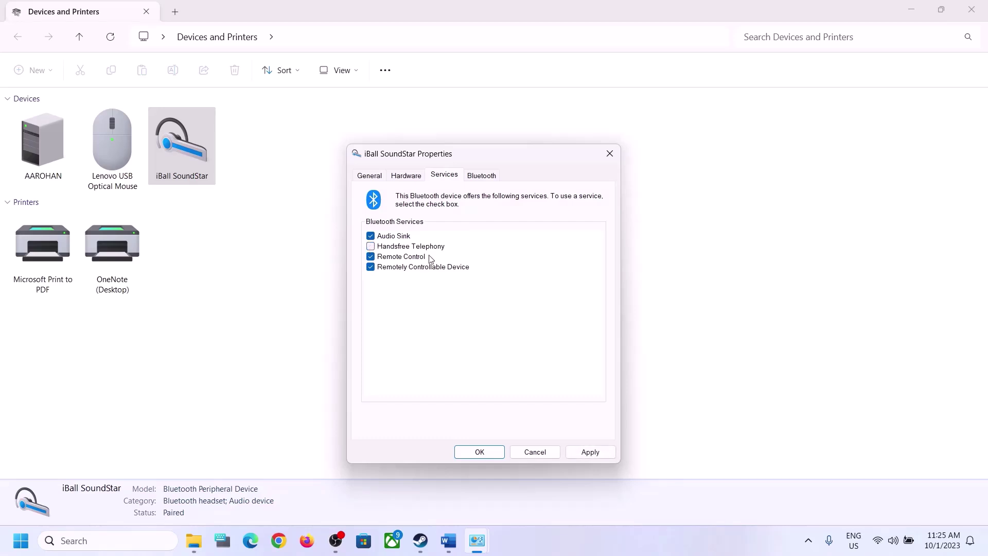
left_click(598, 452)
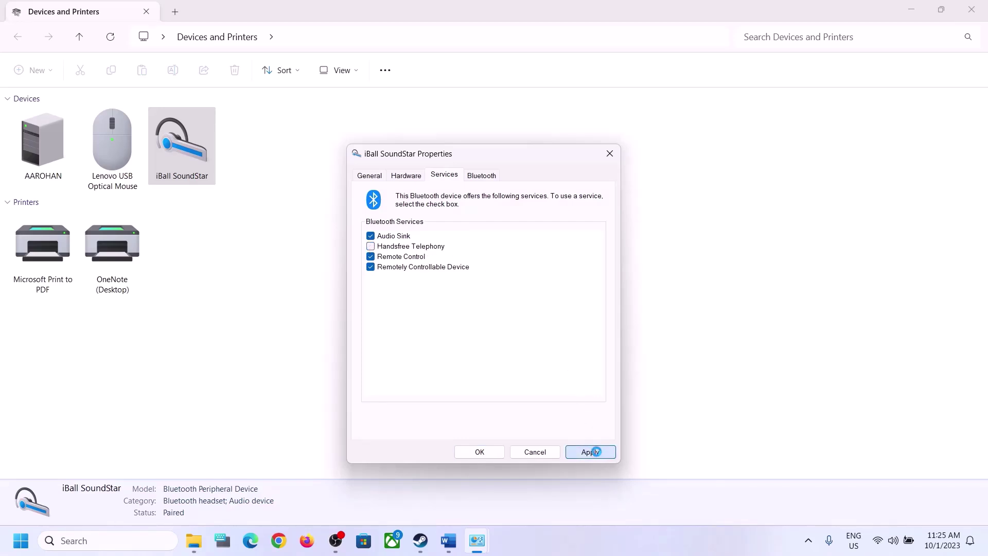
left_click(486, 454)
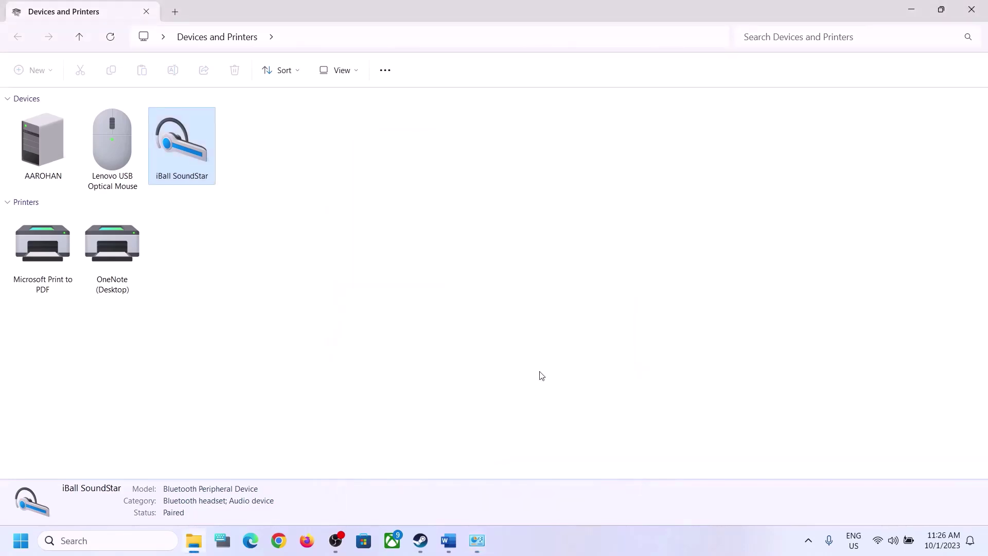
- Switch to the Word document and read the Step 9 instructions about disconnecting or disabling microphones
left_click(450, 547)
scroll(296, 337, "down", 3)
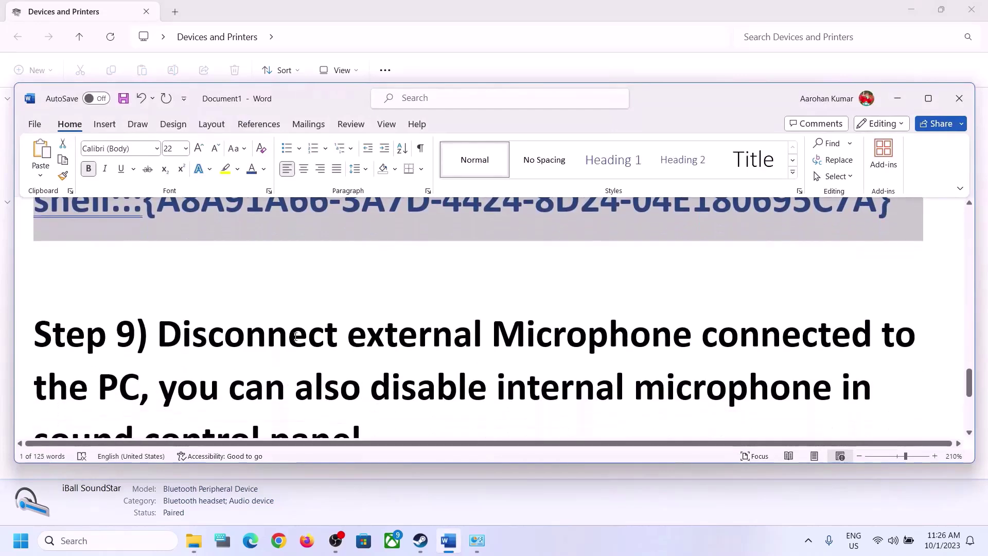
left_click_drag(158, 270, 128, 326)
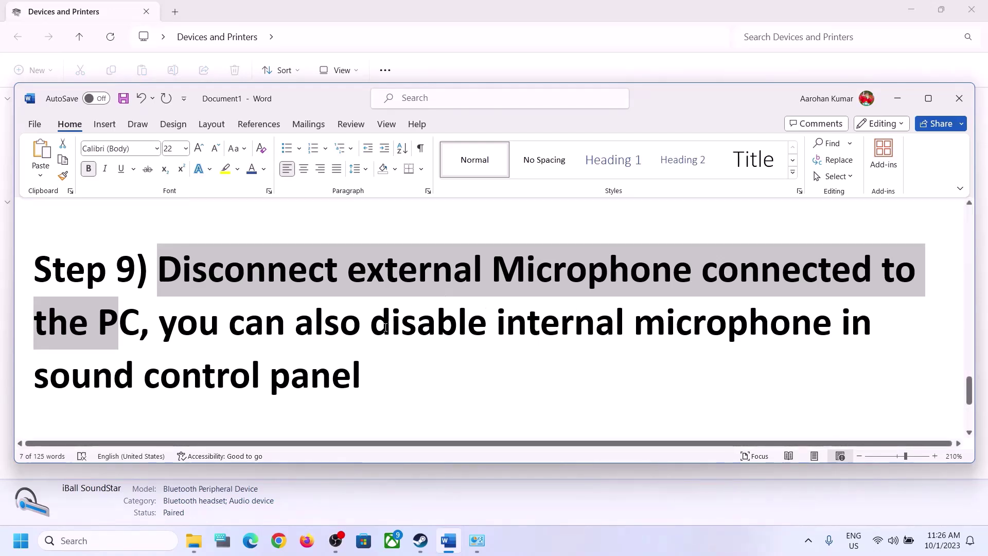
left_click_drag(371, 322, 829, 329)
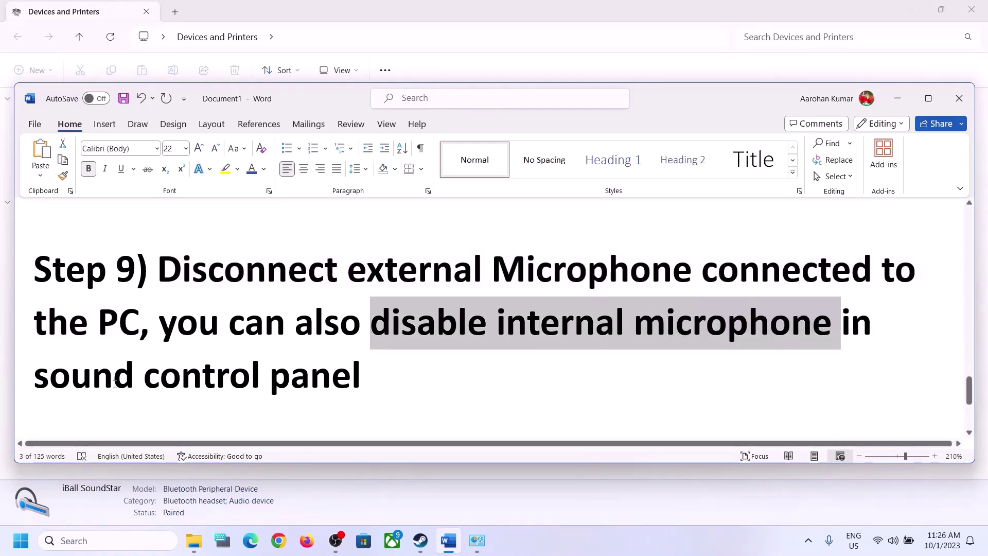
left_click_drag(114, 384, 263, 380)
left_click_drag(164, 325, 494, 326)
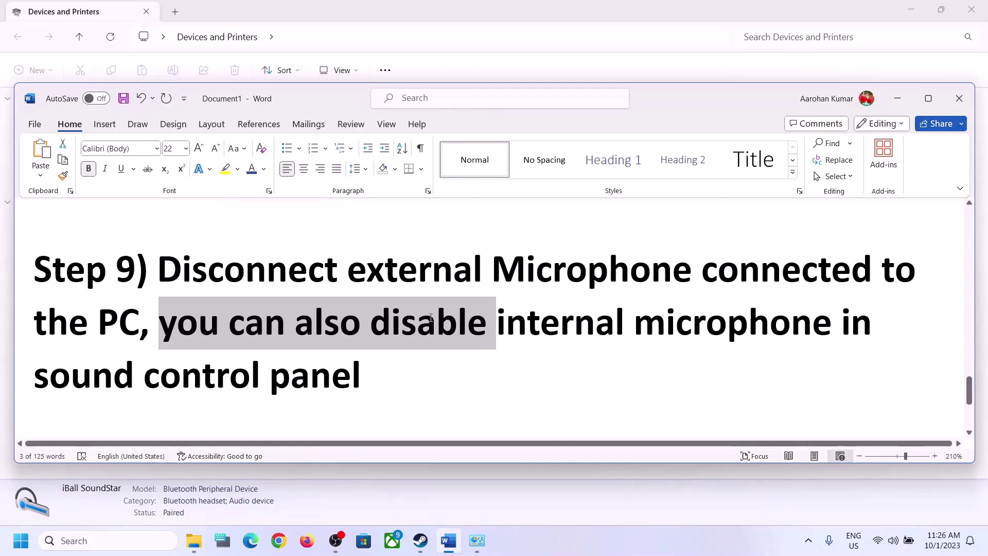
left_click(313, 363)
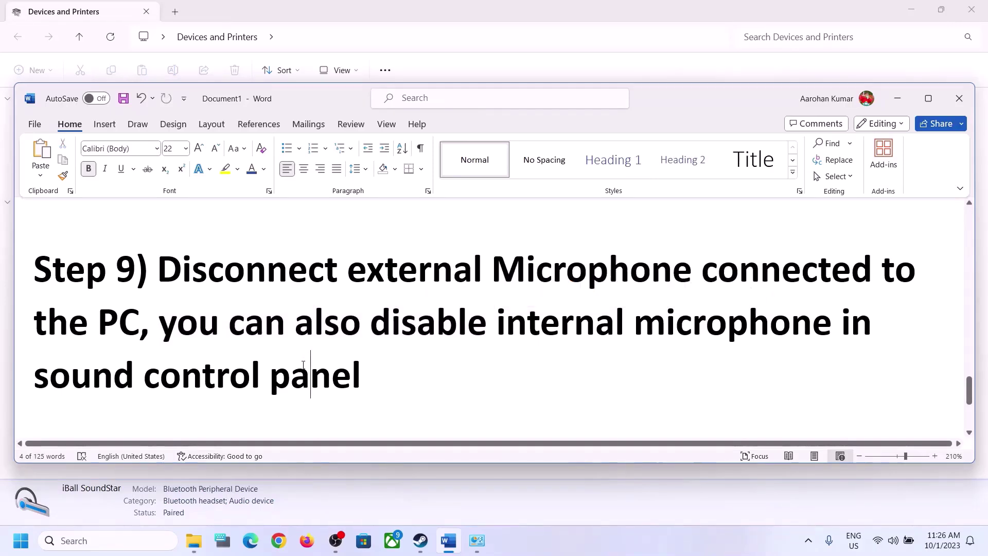
- Search Windows for "control" and open Control Panel
left_click(155, 537)
type("control")
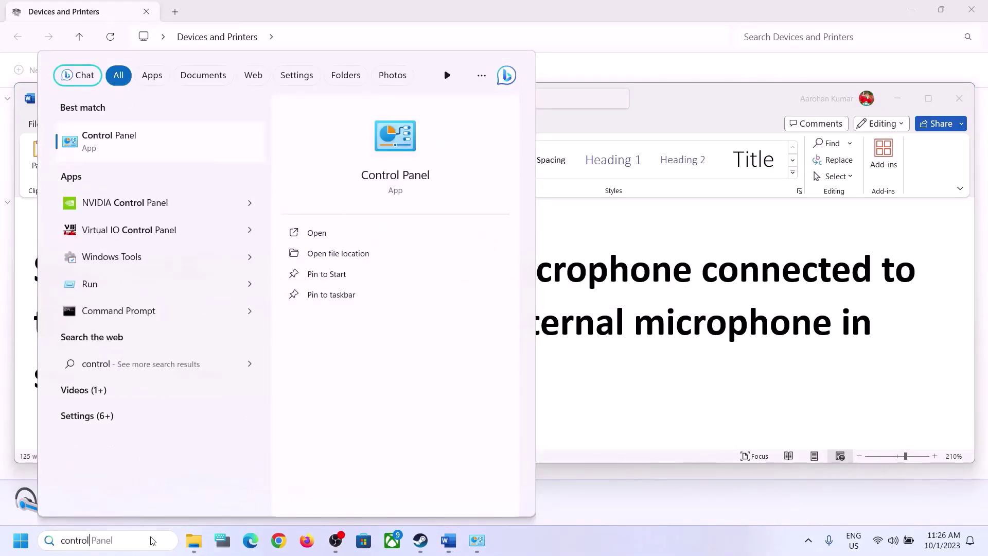
left_click(122, 141)
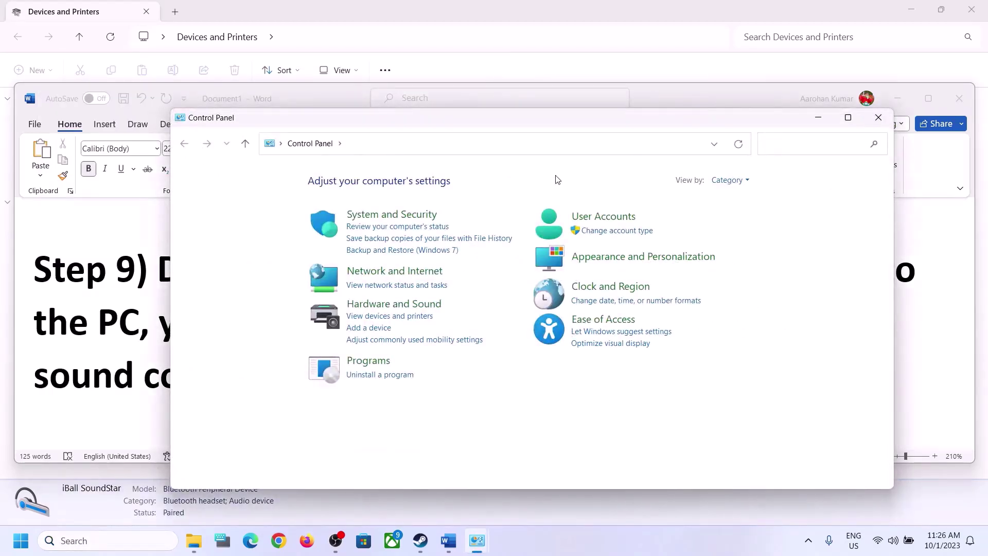
- Open the Sound settings under Hardware and Sound and check the properties of the default Realtek Speakers
left_click(406, 304)
left_click(360, 257)
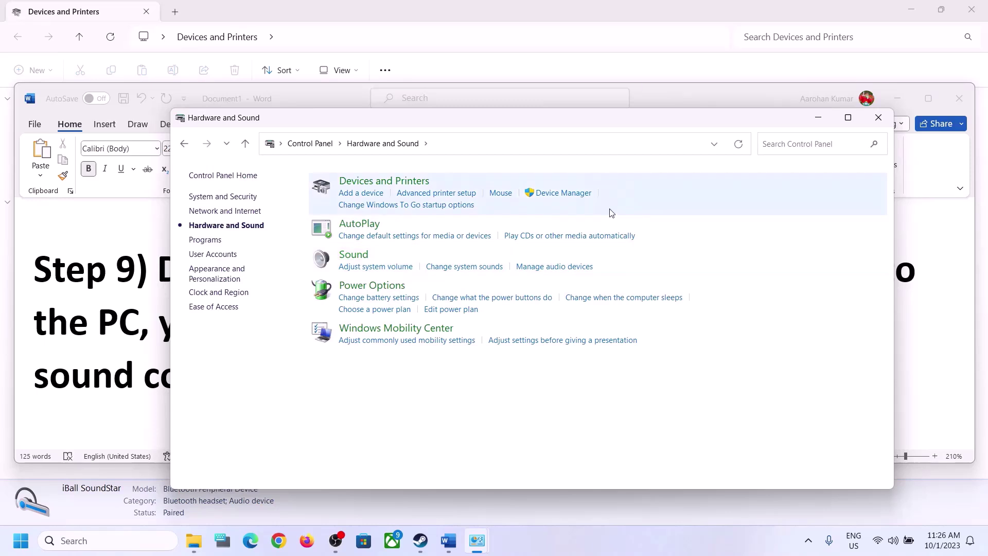
left_click(187, 244)
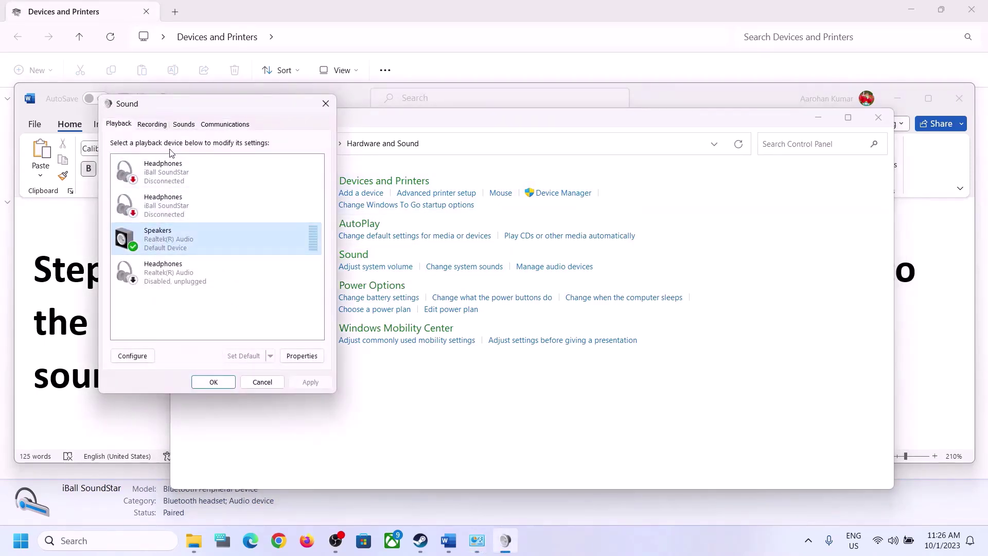
right_click(159, 242)
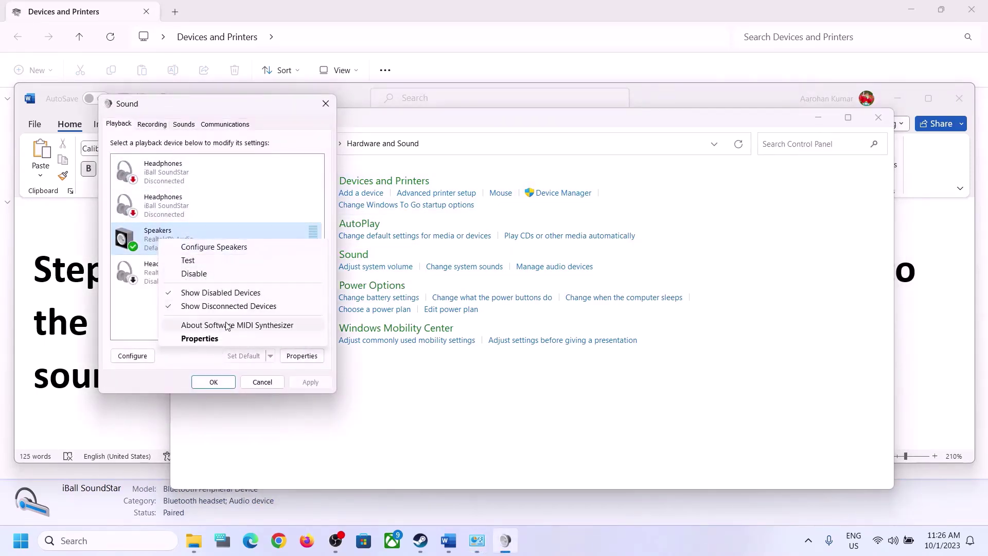
left_click(216, 338)
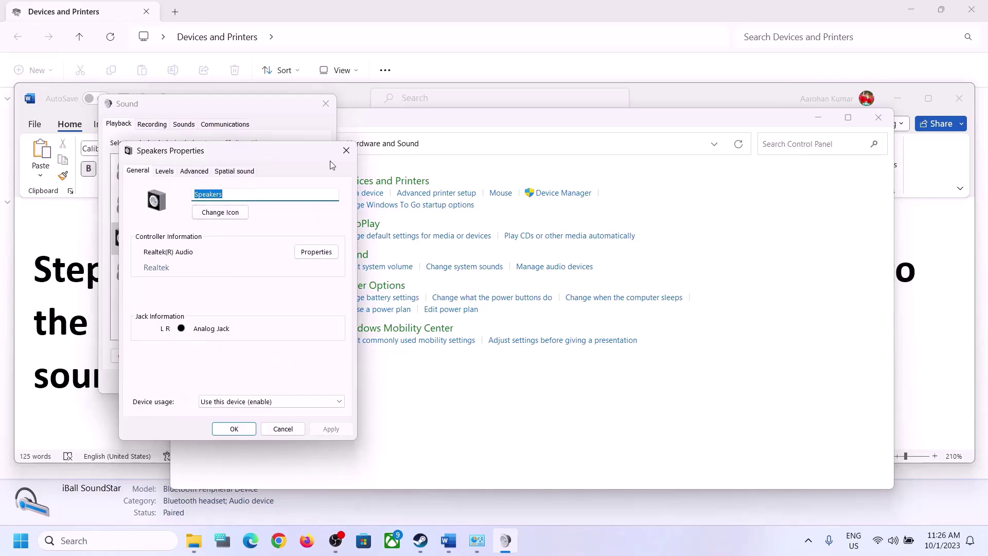
left_click(346, 150)
- Check the options available for the Microphone Array among the recording devices, and close the Sound settings without changes
left_click(153, 125)
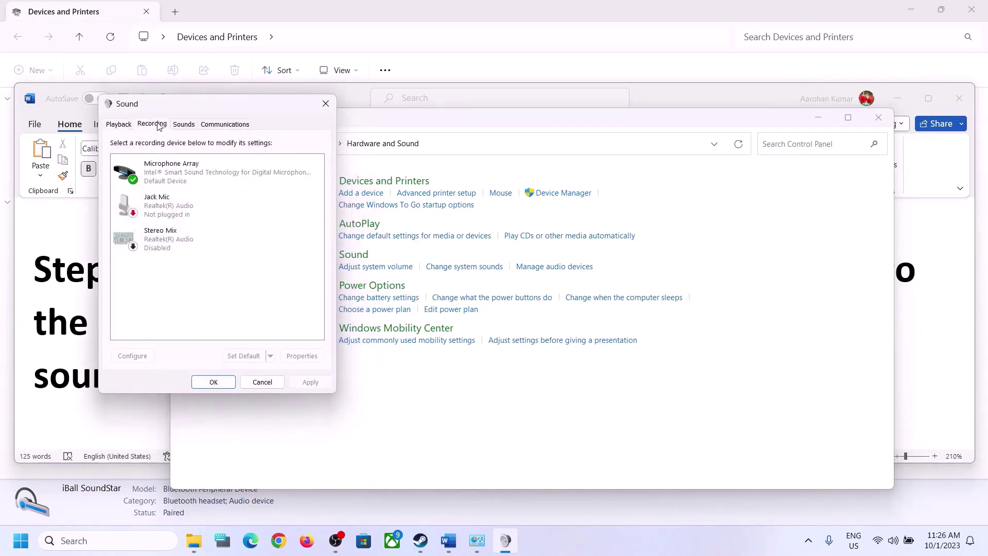
left_click(192, 174)
right_click(199, 174)
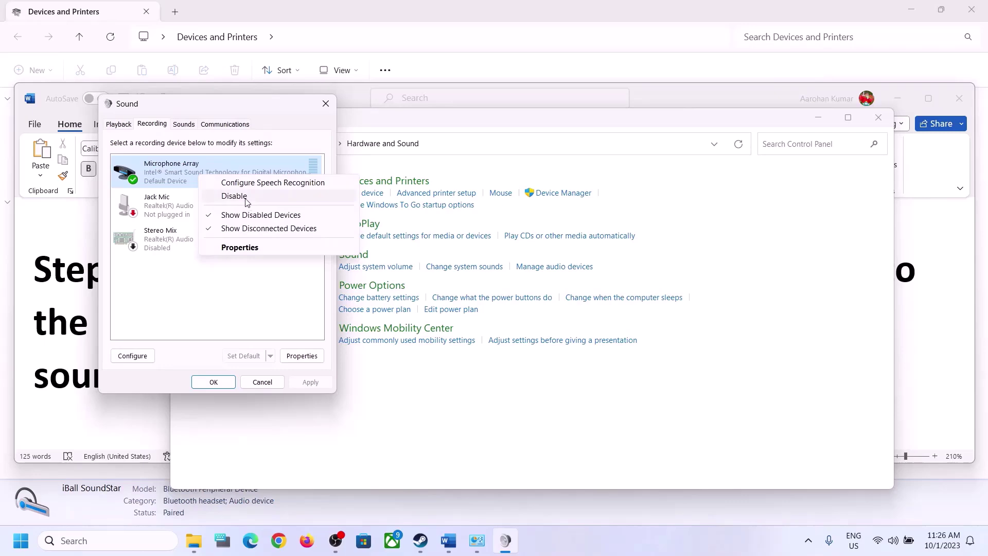
left_click(326, 104)
left_click(326, 104)
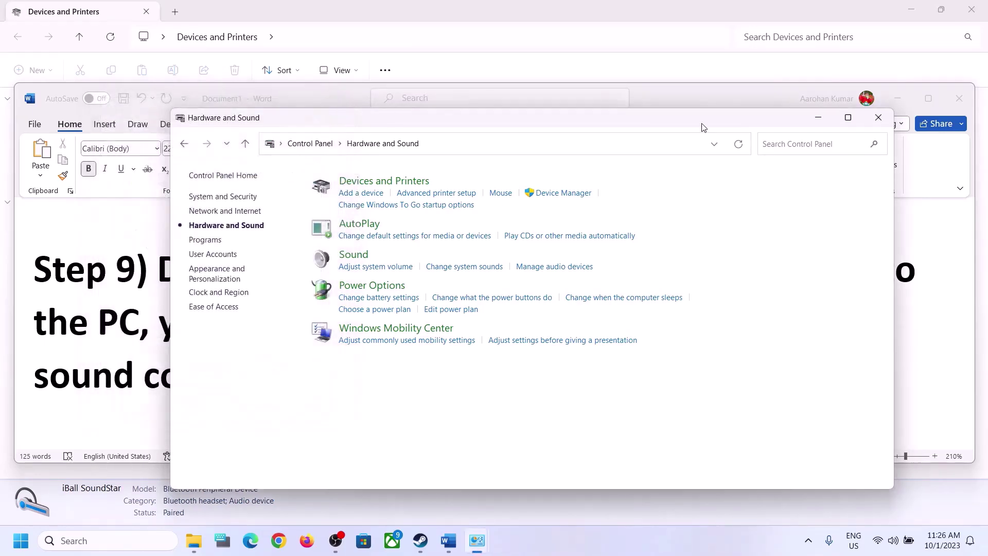
- Switch to the Word document, read the Step 10 instruction about the audio driver, and minimize the document
left_click(36, 387)
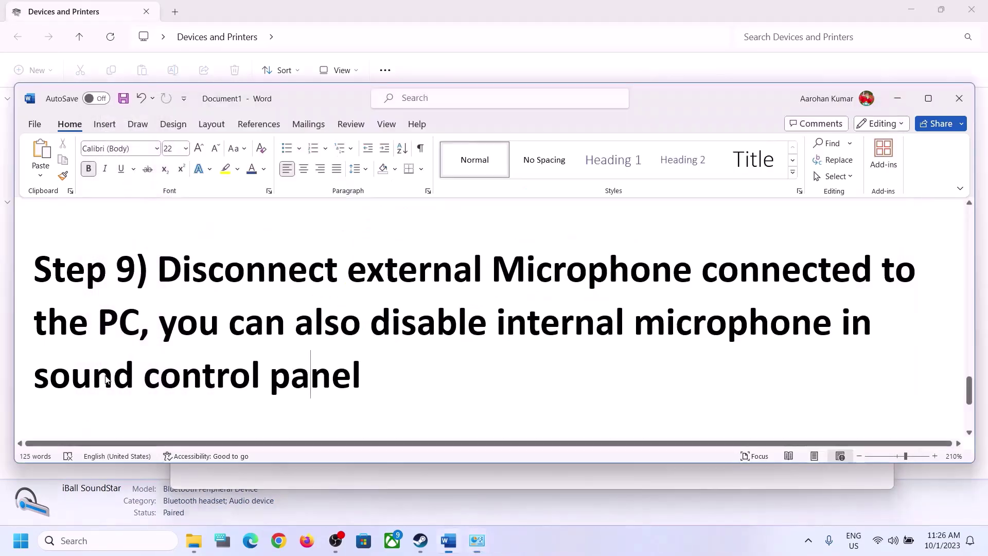
scroll(619, 350, "down", 3)
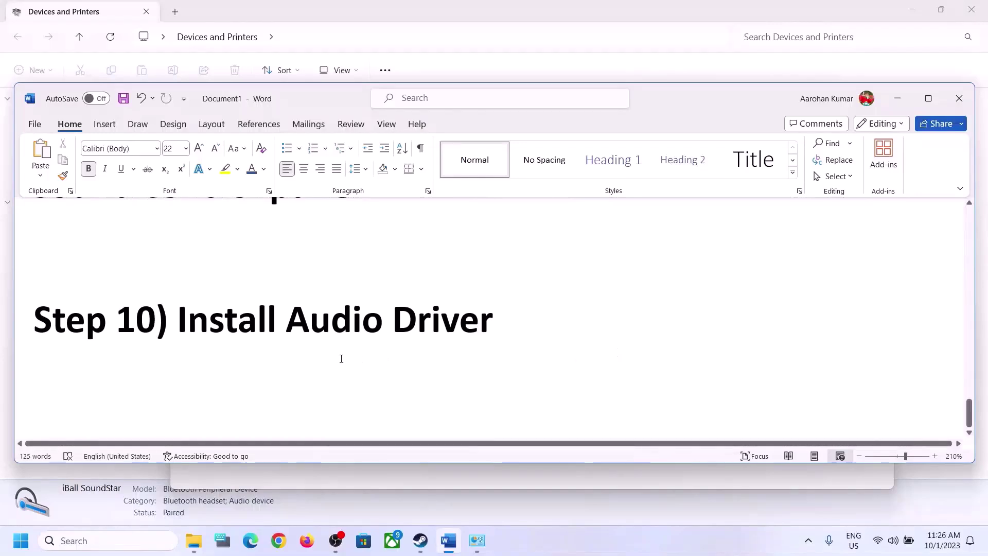
left_click_drag(178, 324, 616, 360)
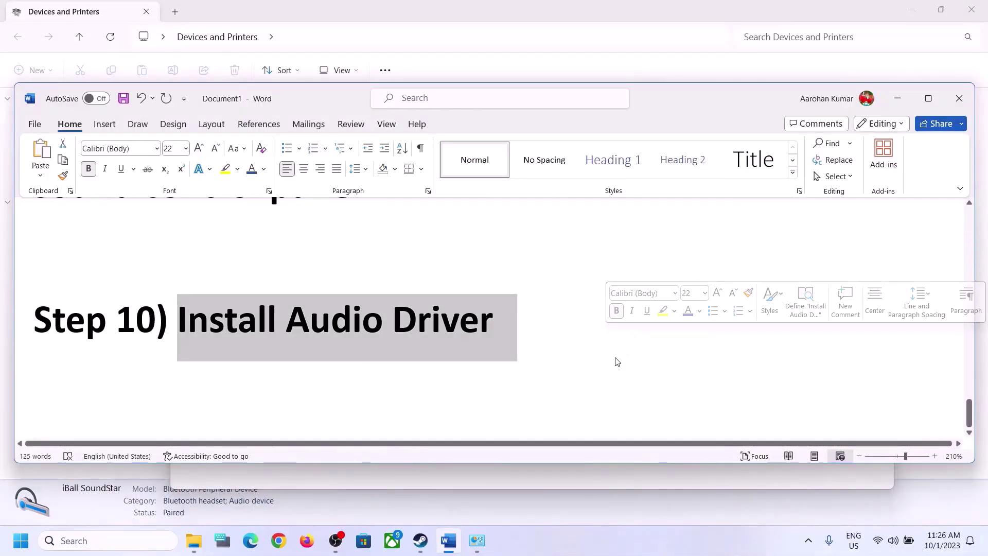
left_click(897, 99)
- Open Device Manager and show the devices under Sound, video and game controllers
right_click(5, 551)
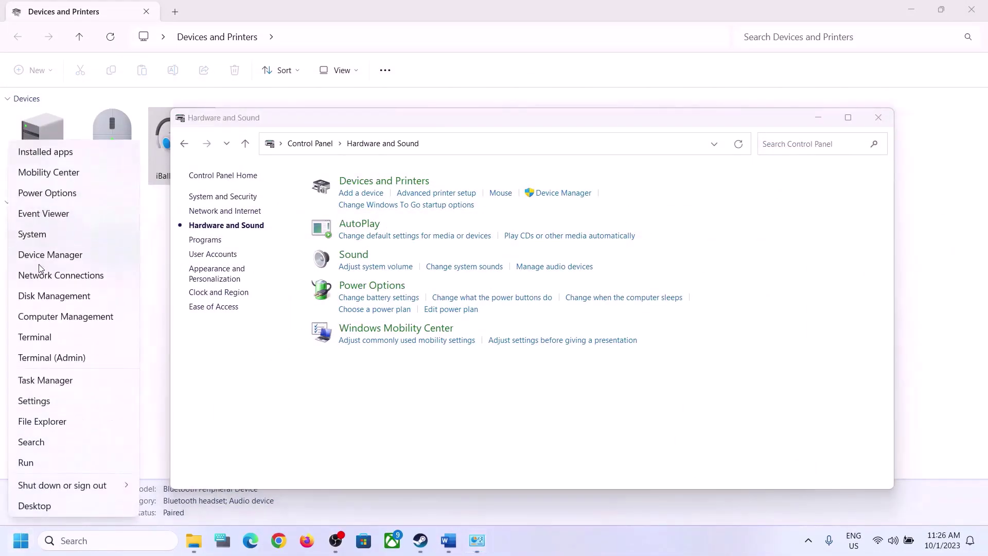
left_click(39, 262)
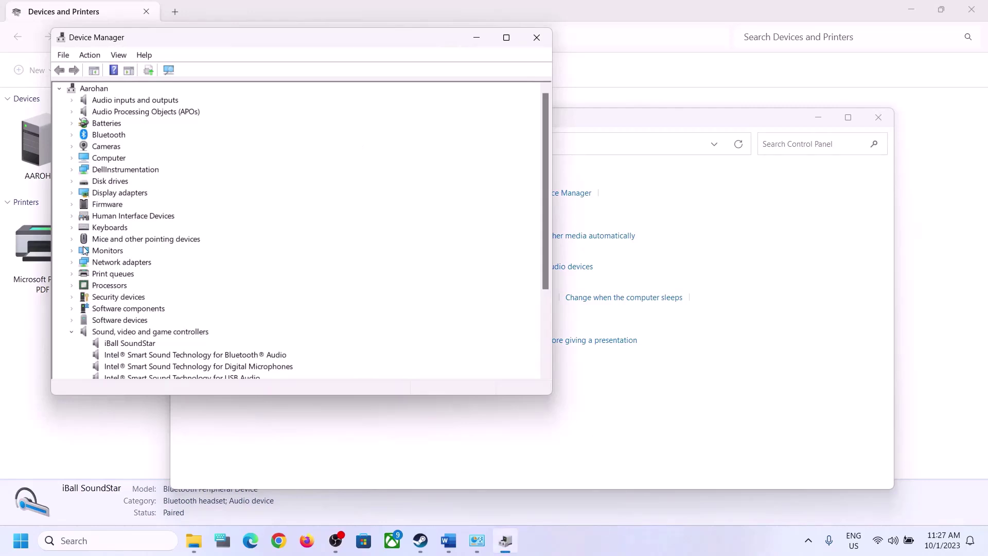
left_click(73, 335)
scroll(76, 324, "down", 2)
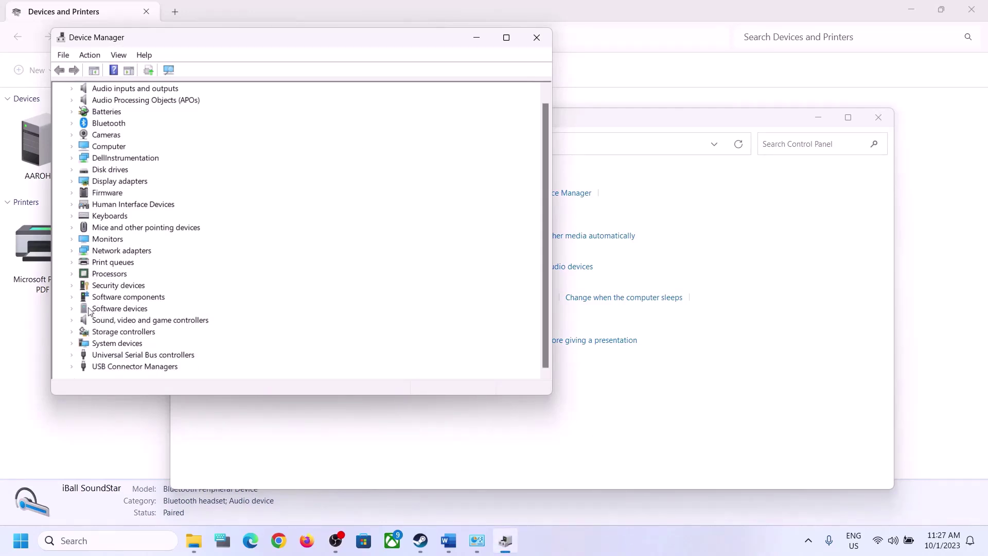
scroll(77, 323, "down", 2)
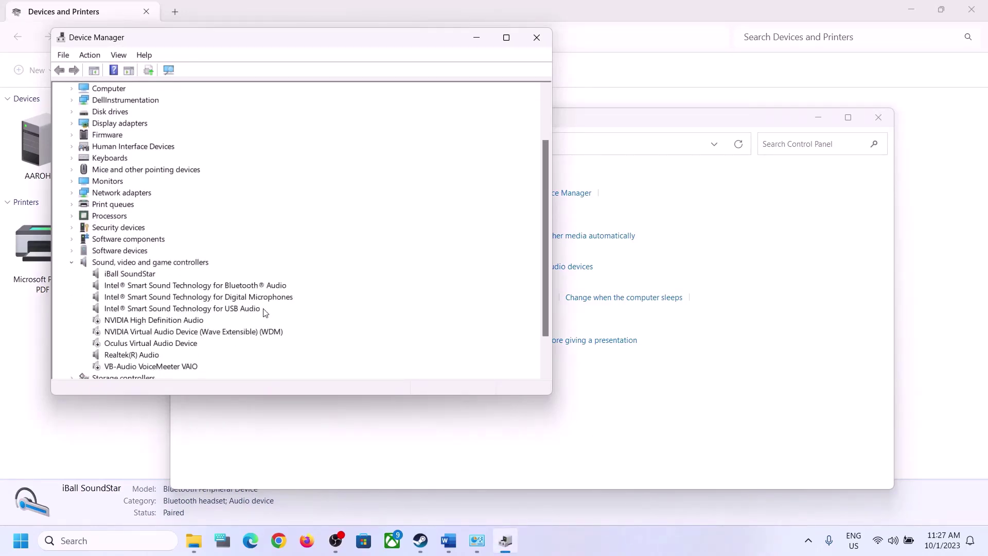
scroll(260, 313, "down", 2)
- Search automatically for a Realtek(R) Audio driver update, continue the search on Windows Update, and close Settings
left_click(130, 309)
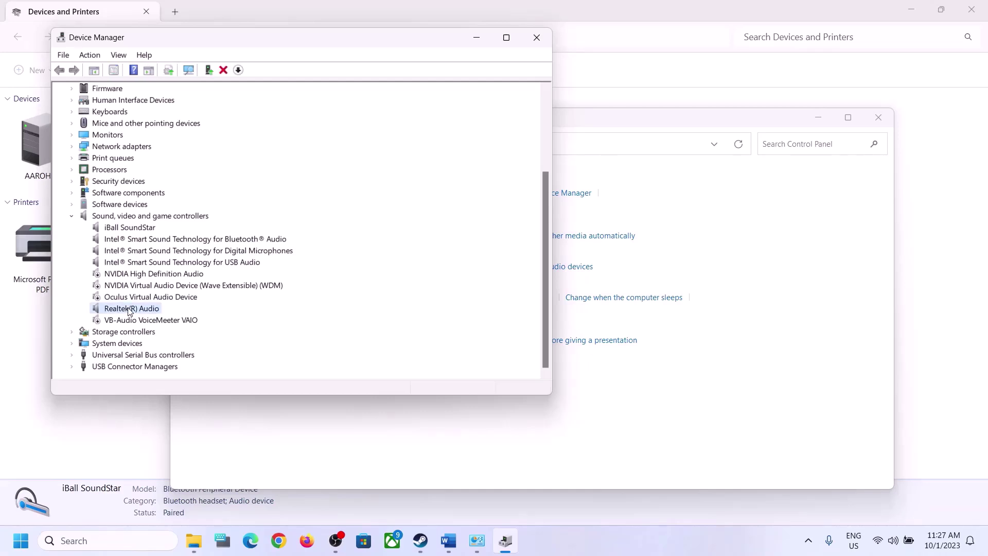
right_click(133, 312)
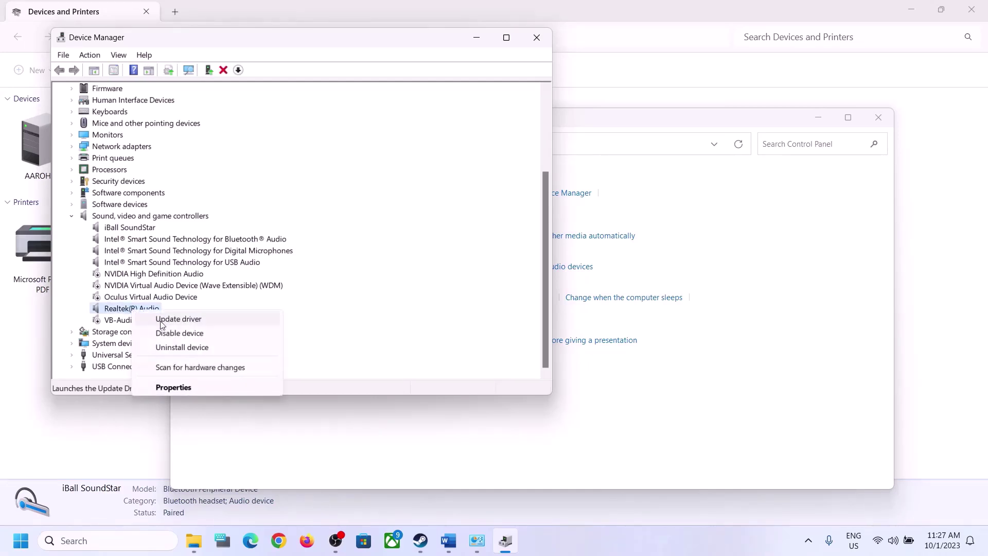
left_click(186, 320)
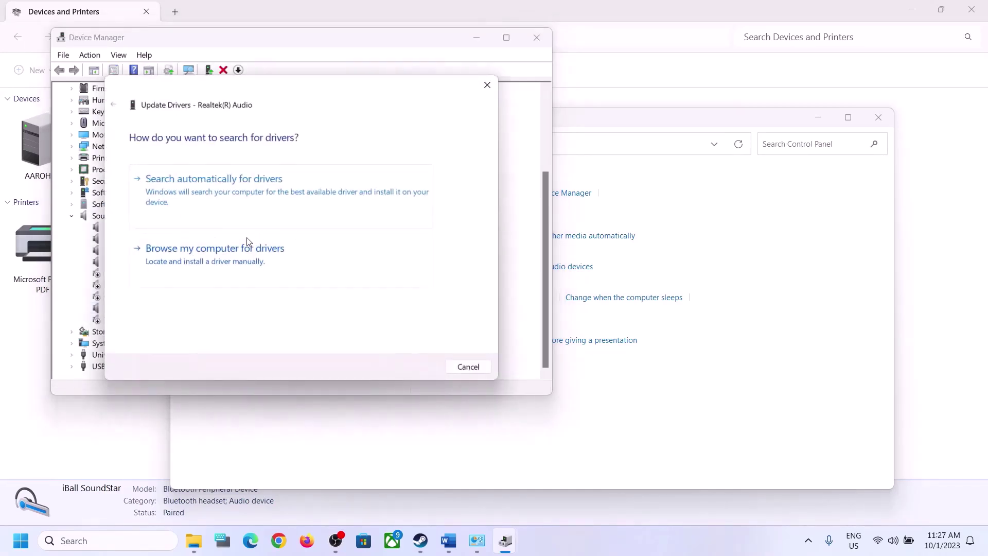
left_click(247, 189)
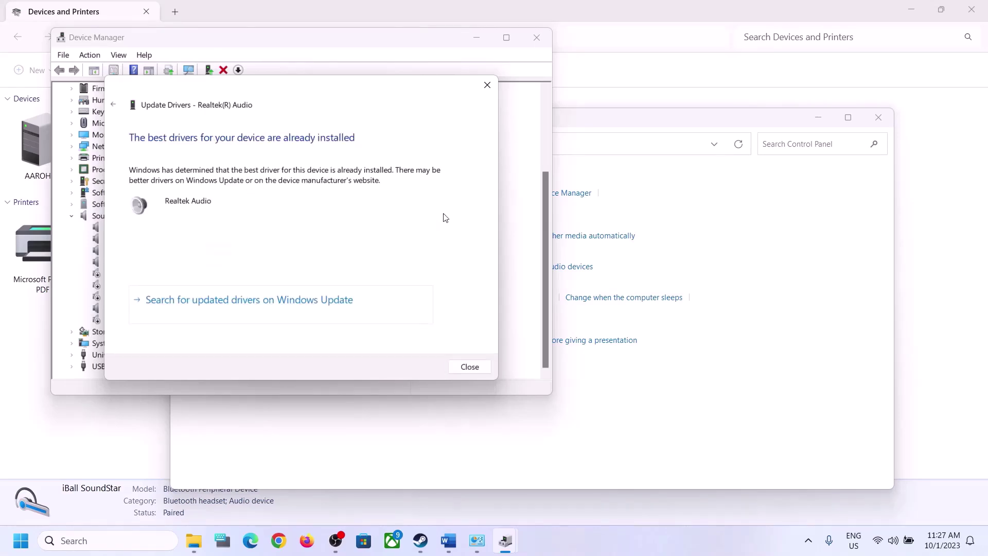
left_click(213, 301)
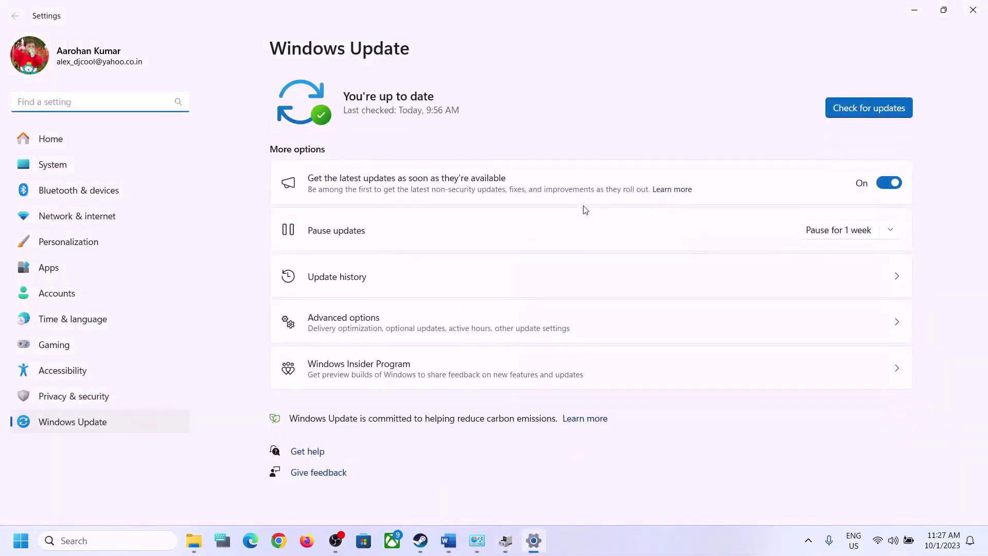
left_click(973, 10)
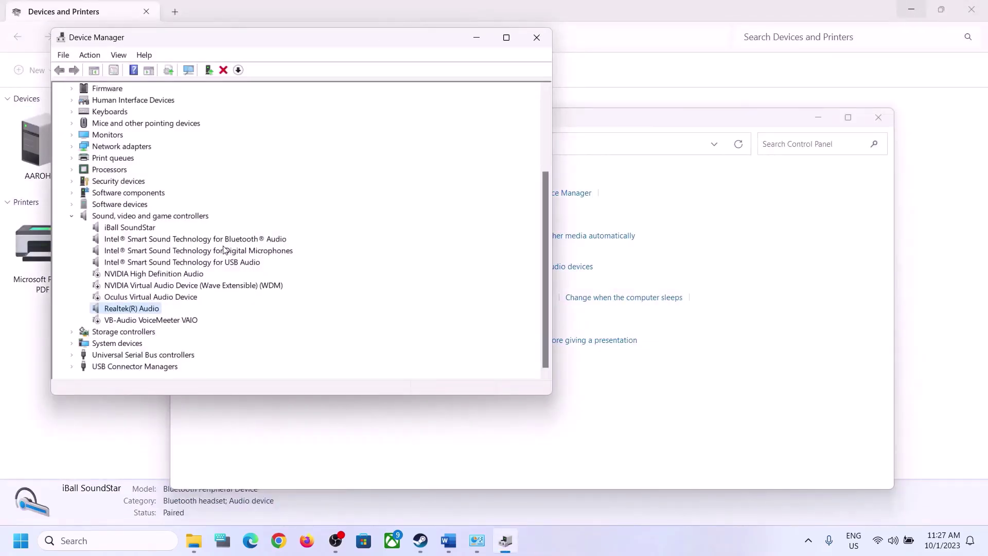
- List the drivers available on the computer for Realtek(R) Audio, select version 6.0.9509.1 [4/25/2023], and cancel the driver update
right_click(135, 311)
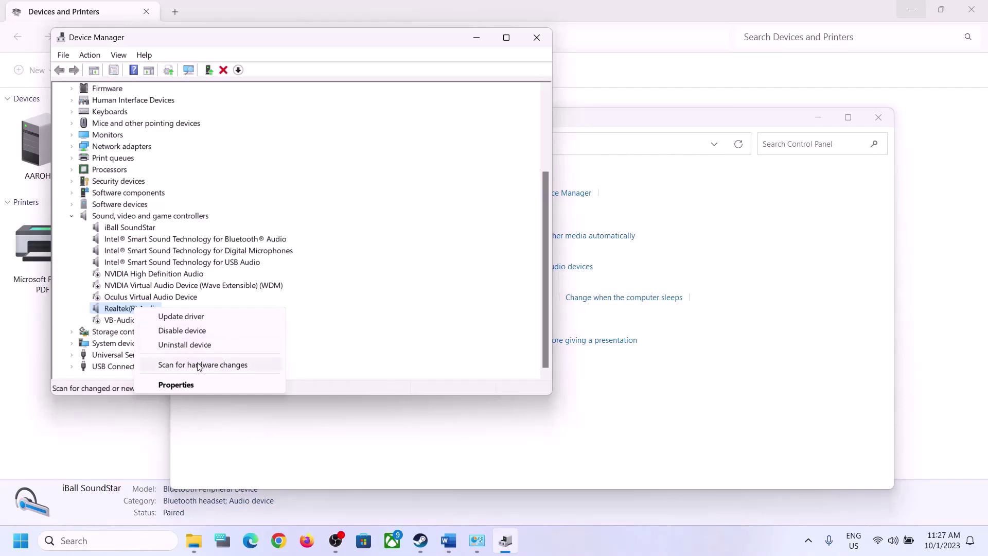
left_click(181, 317)
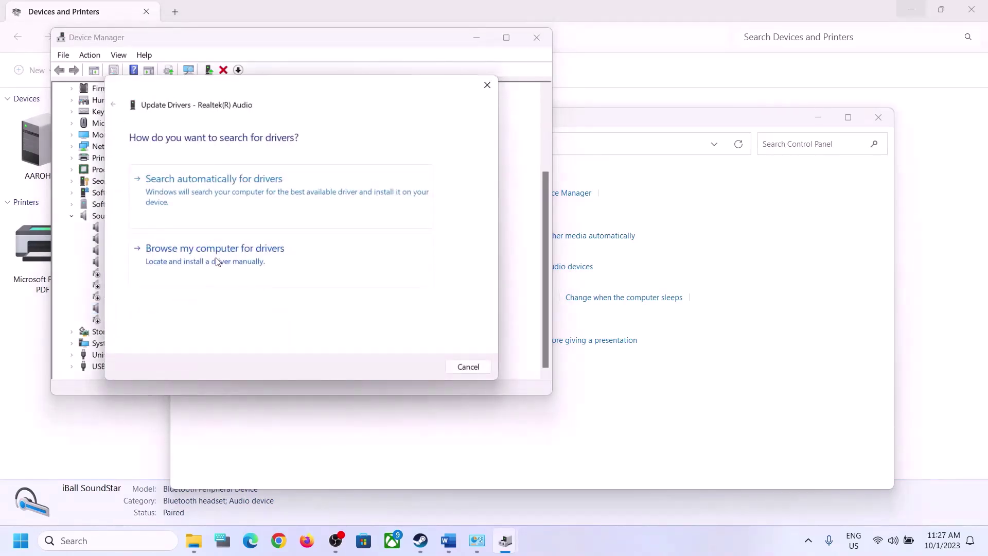
left_click(270, 261)
left_click_drag(332, 98, 556, 90)
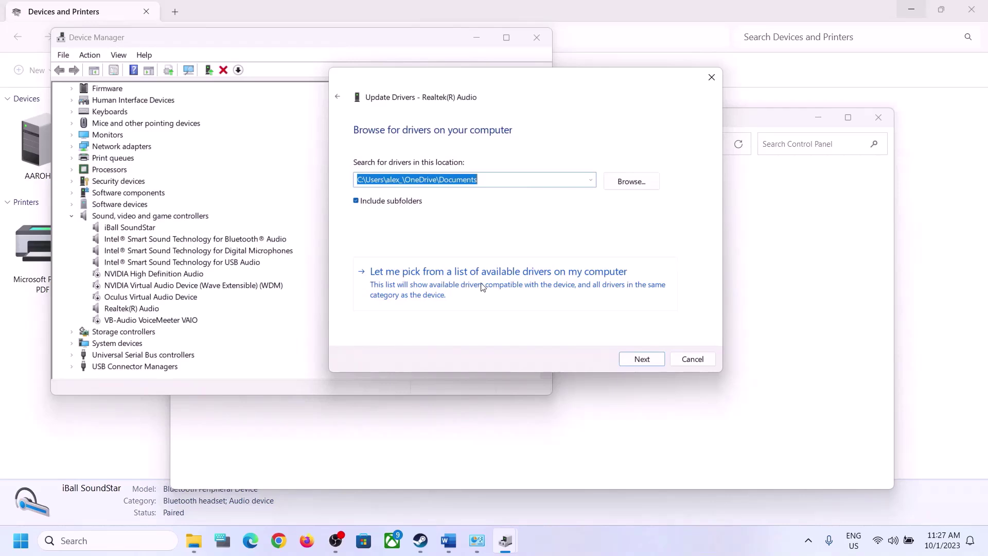
left_click(539, 286)
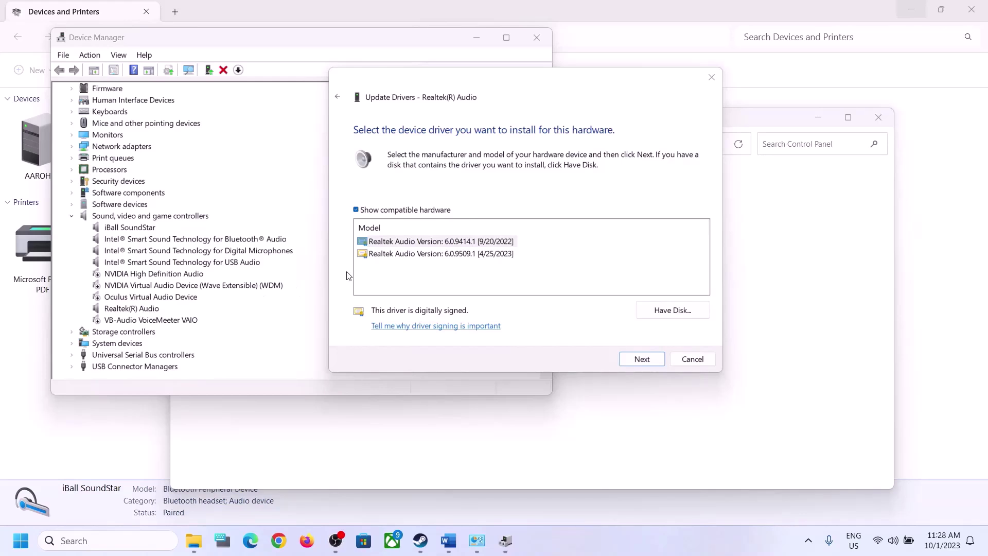
left_click(436, 255)
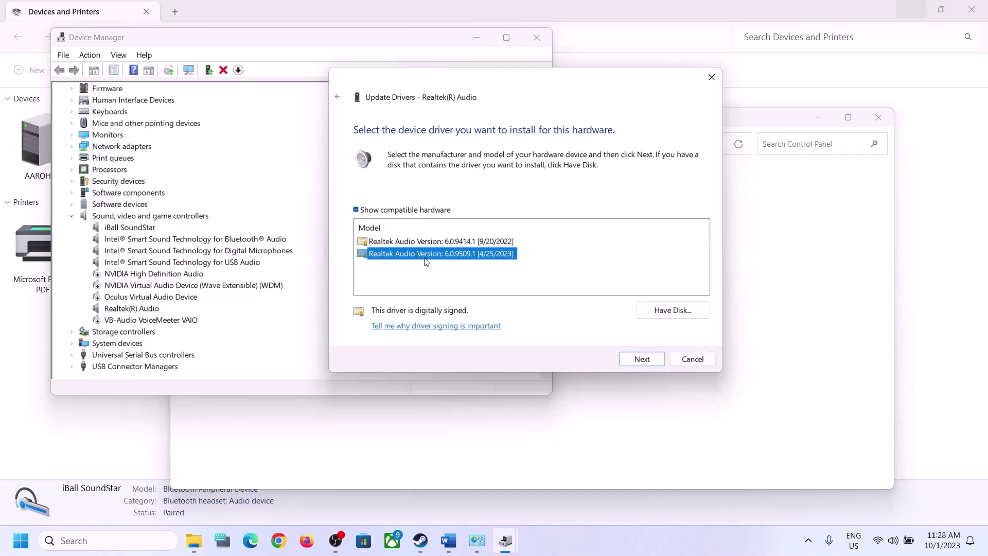
left_click(690, 359)
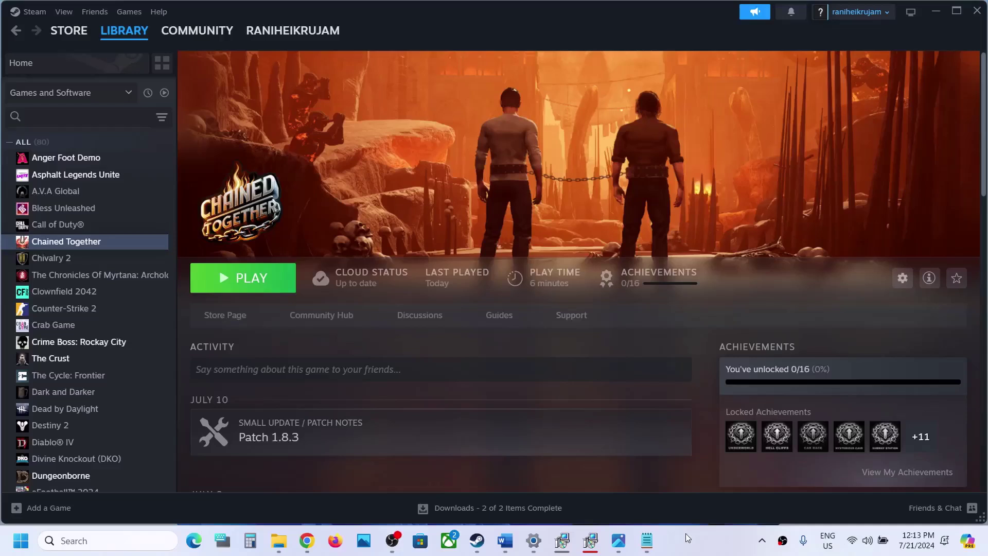
- Verify the integrity of Chained Together's installed files in the Steam library and close the game's properties
right_click(104, 246)
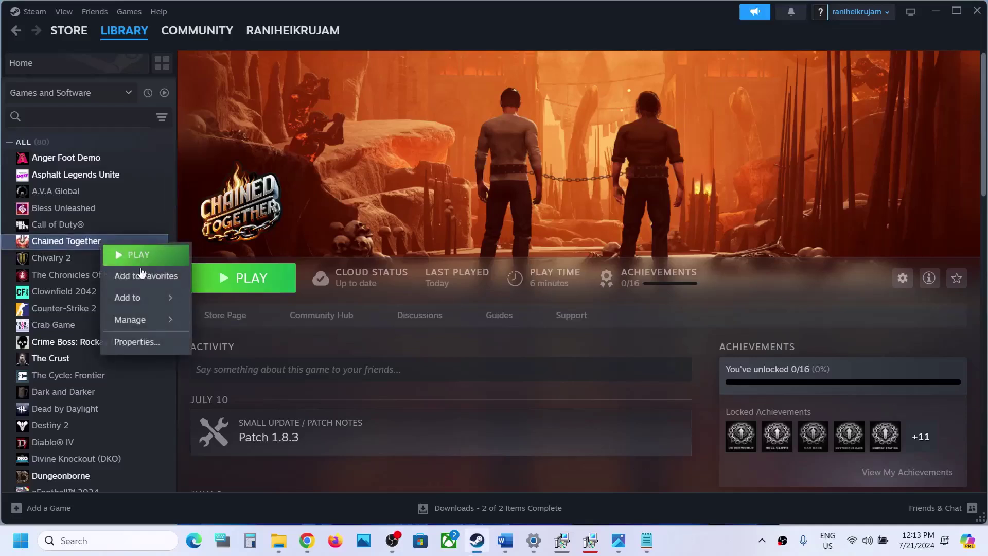
left_click(162, 341)
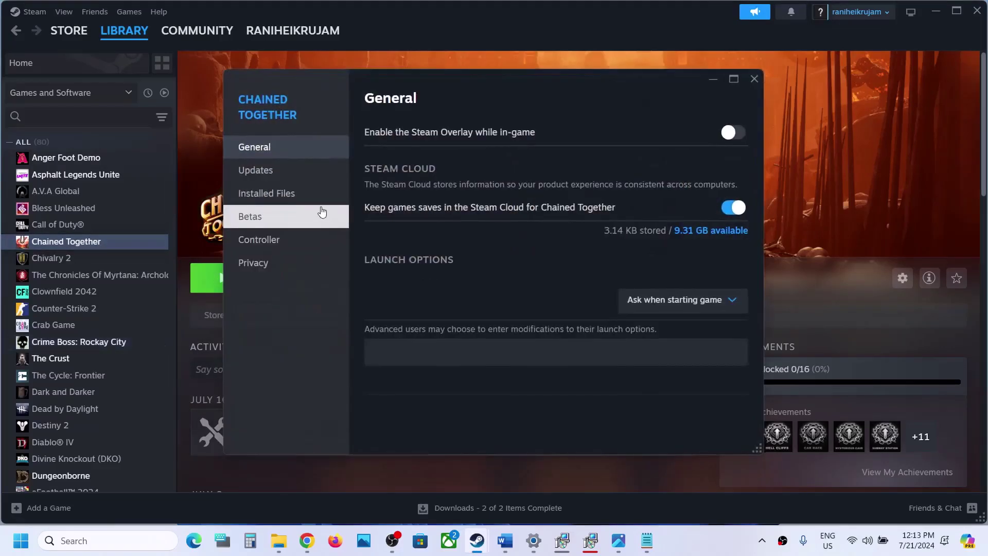
left_click(299, 204)
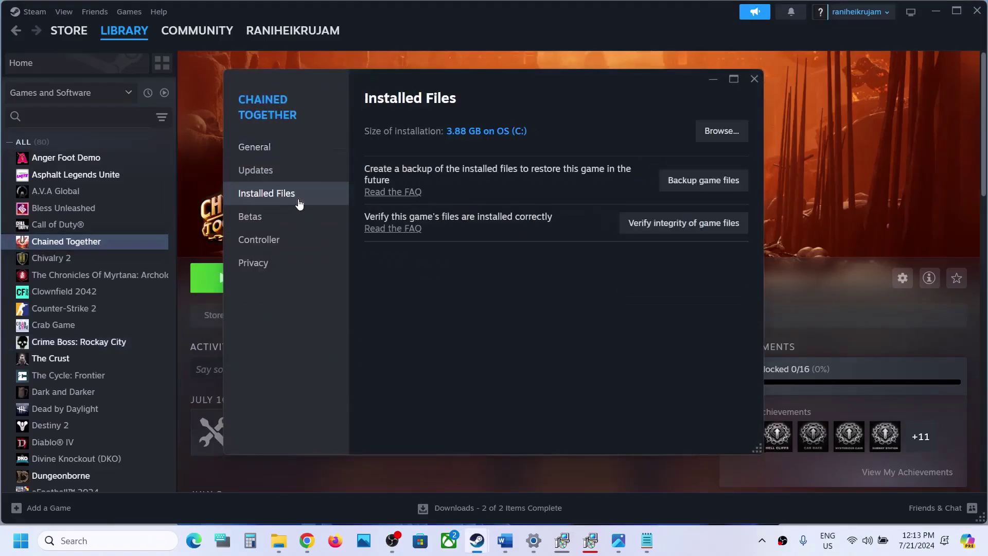
left_click(717, 230)
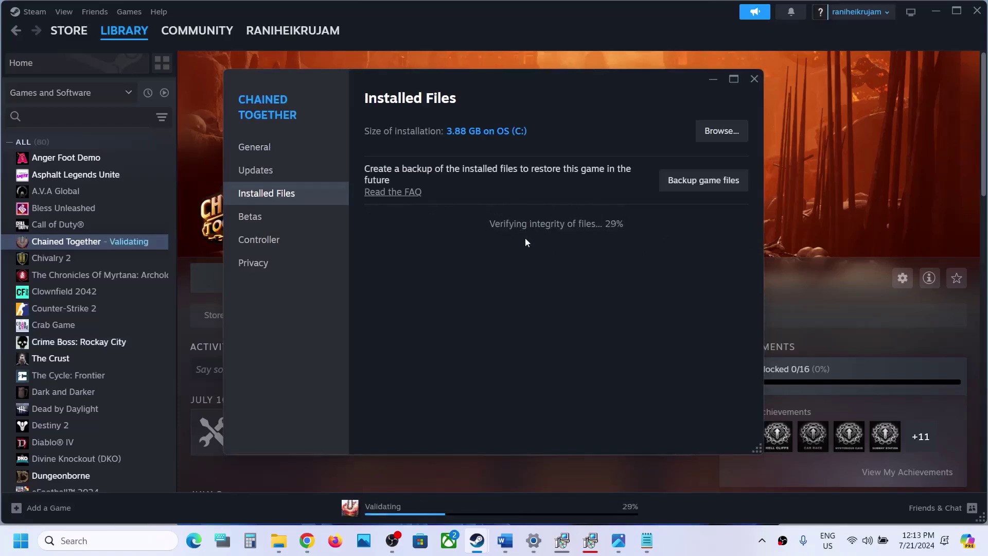
left_click(805, 202)
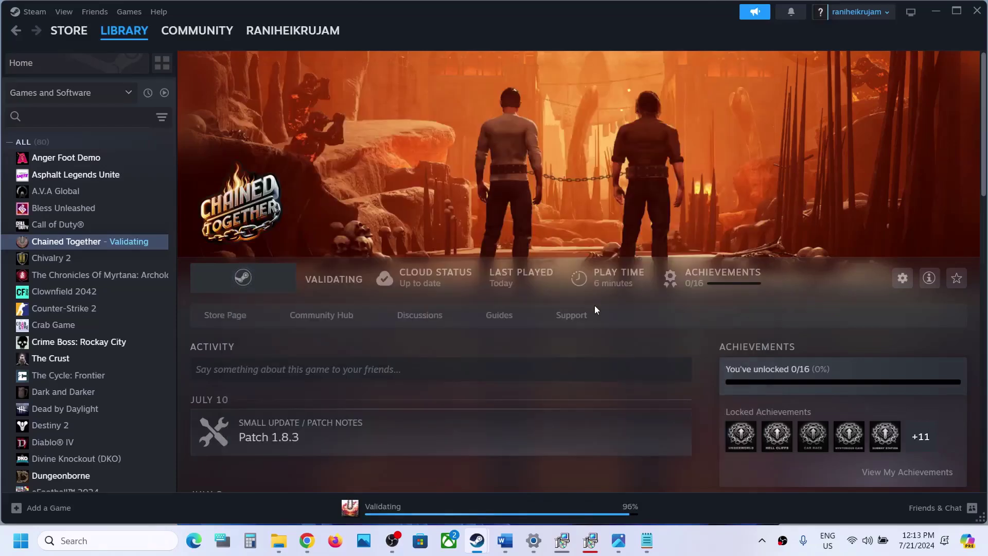